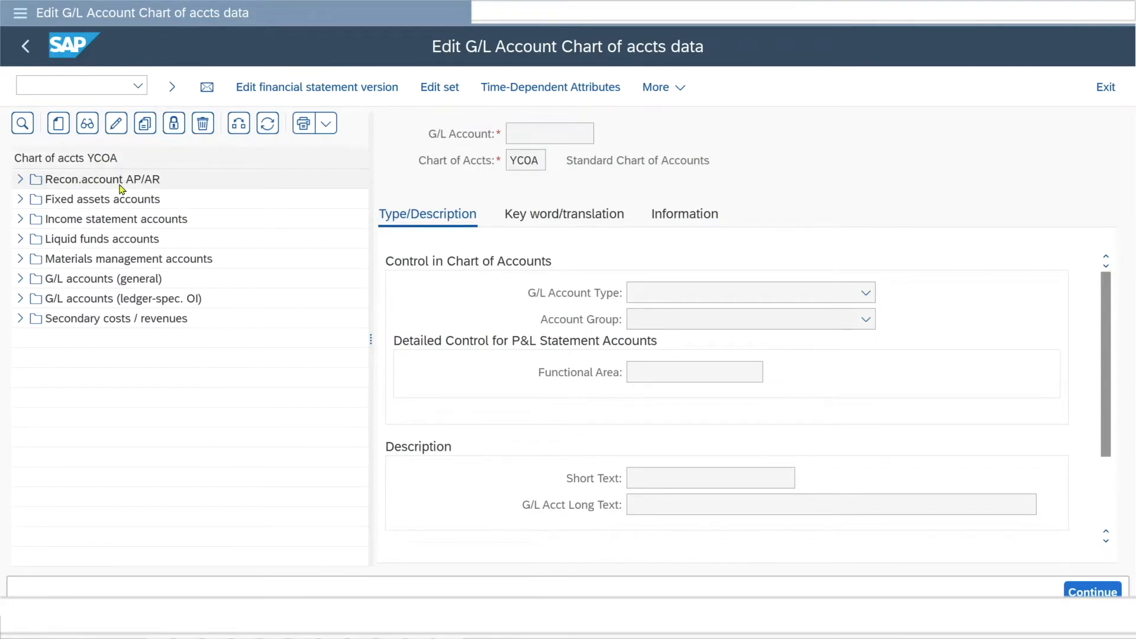
# Browse the Recon.account AP/AR and G/L accounts (general) groups and display the Bank1 Corr.Acc. account.
pyautogui.click(24, 180)
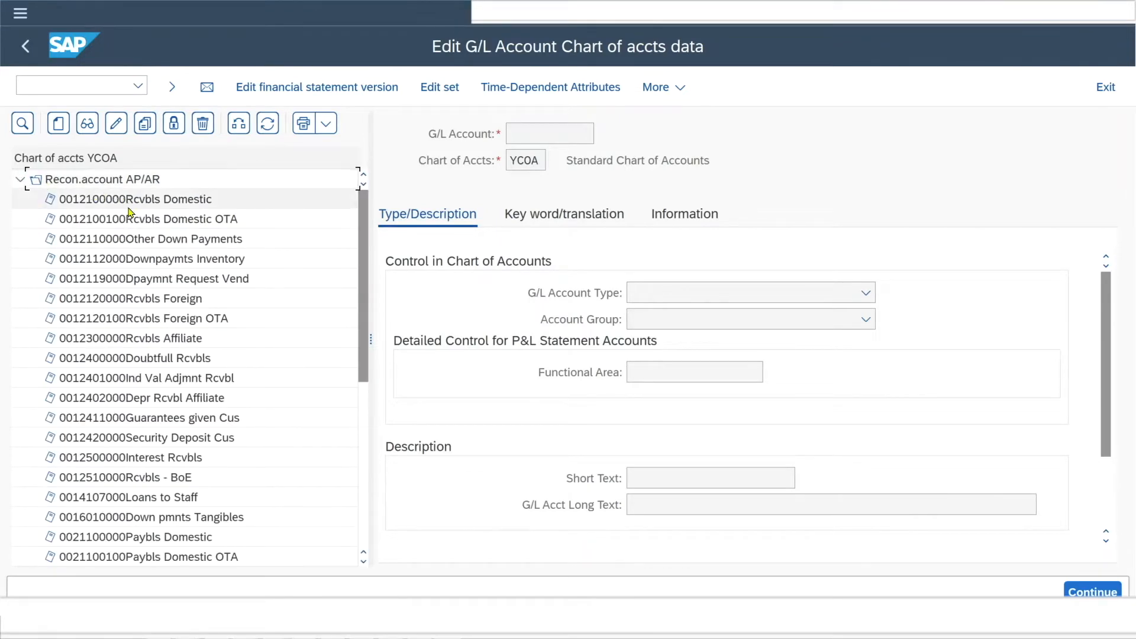
pyautogui.click(20, 179)
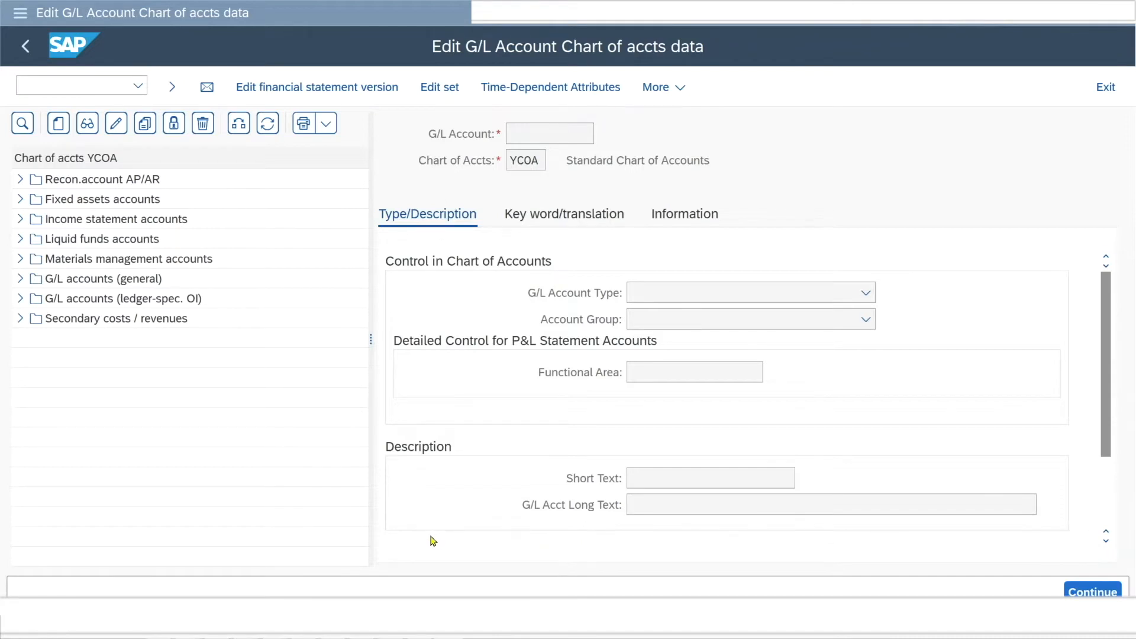
pyautogui.click(157, 368)
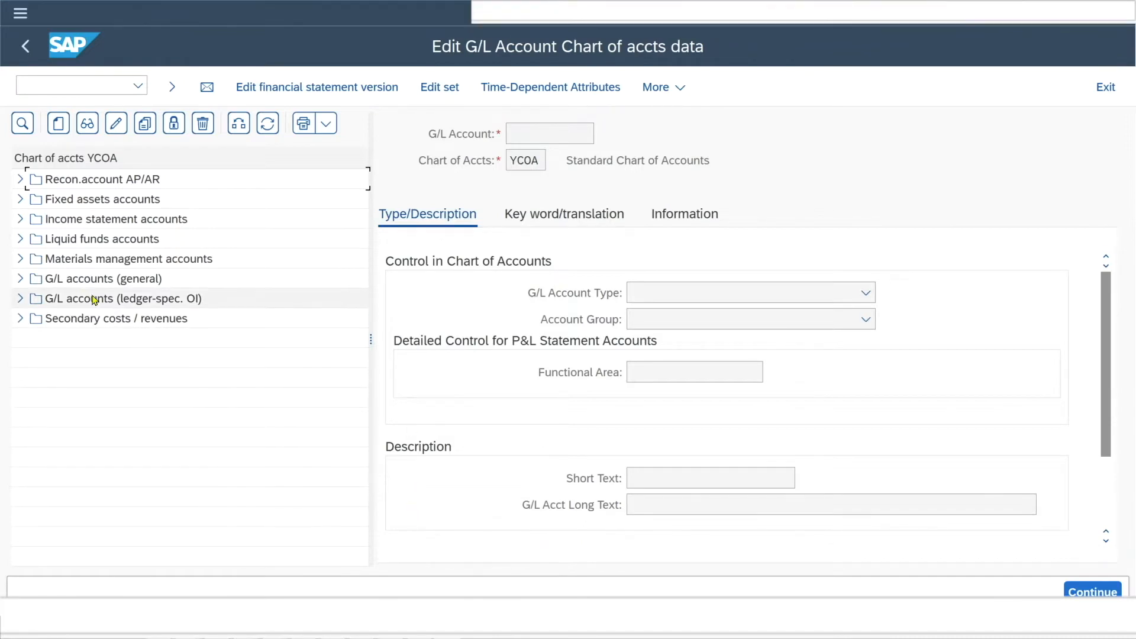
pyautogui.click(20, 278)
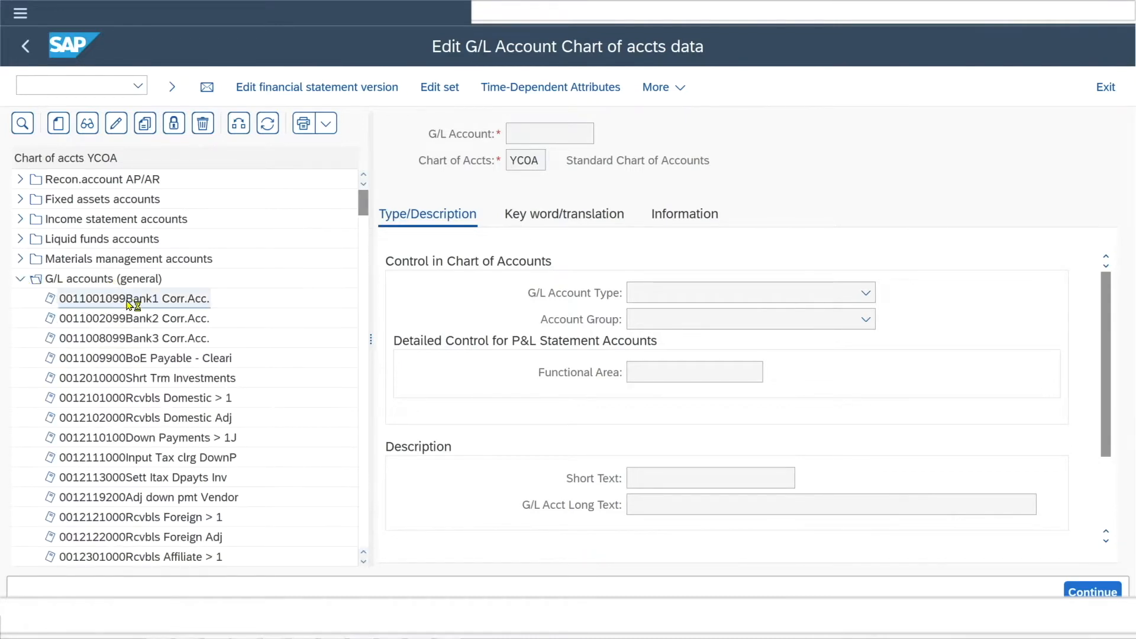
pyautogui.doubleClick(129, 305)
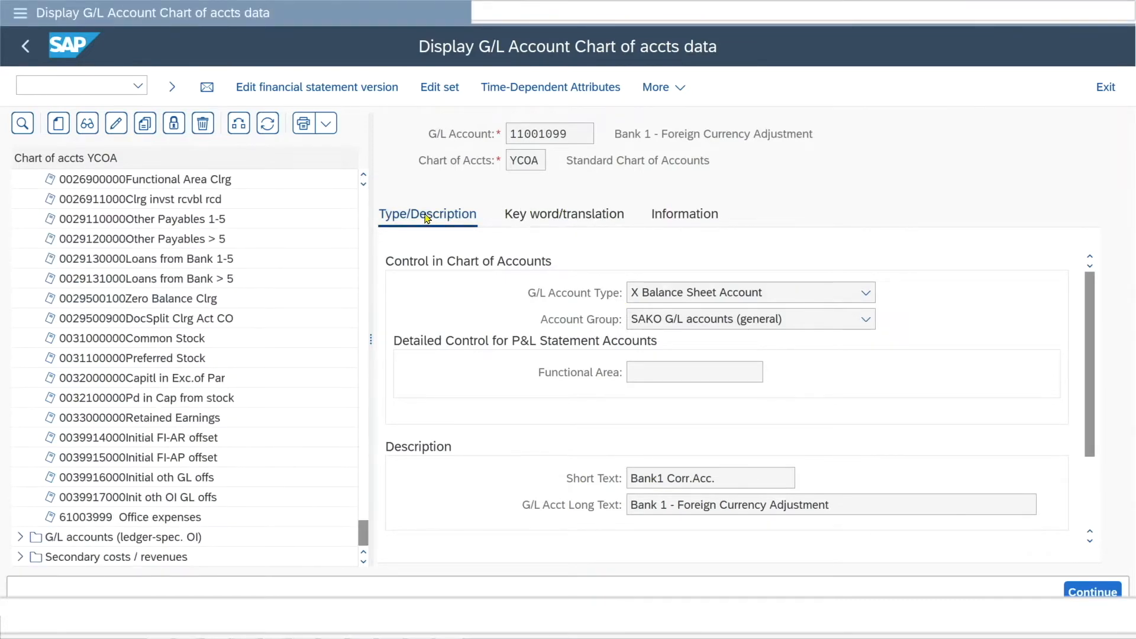
# Start creating G/L account 39918000 in chart of accounts YCOA.
pyautogui.click(58, 125)
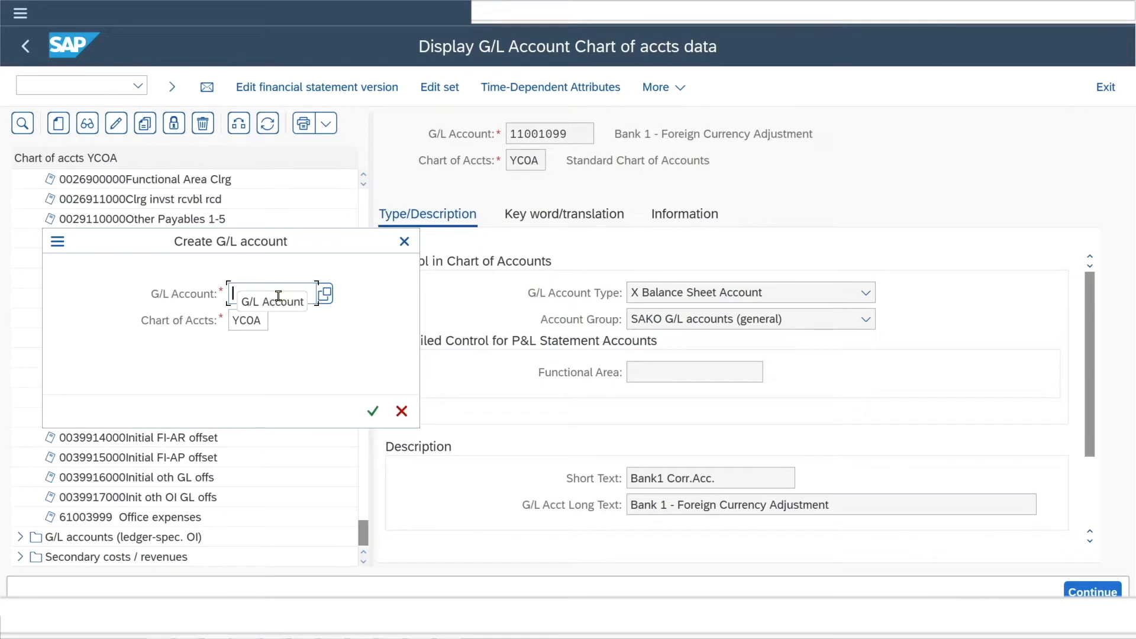
pyautogui.moveTo(265, 246); pyautogui.dragTo(516, 286)
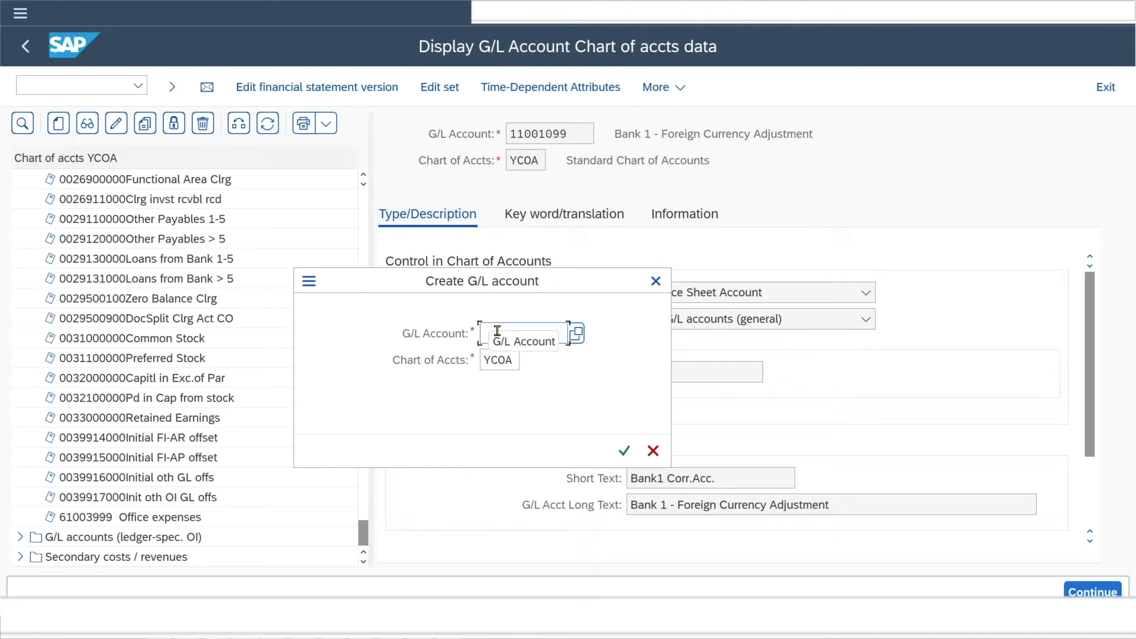
pyautogui.write('39918000')
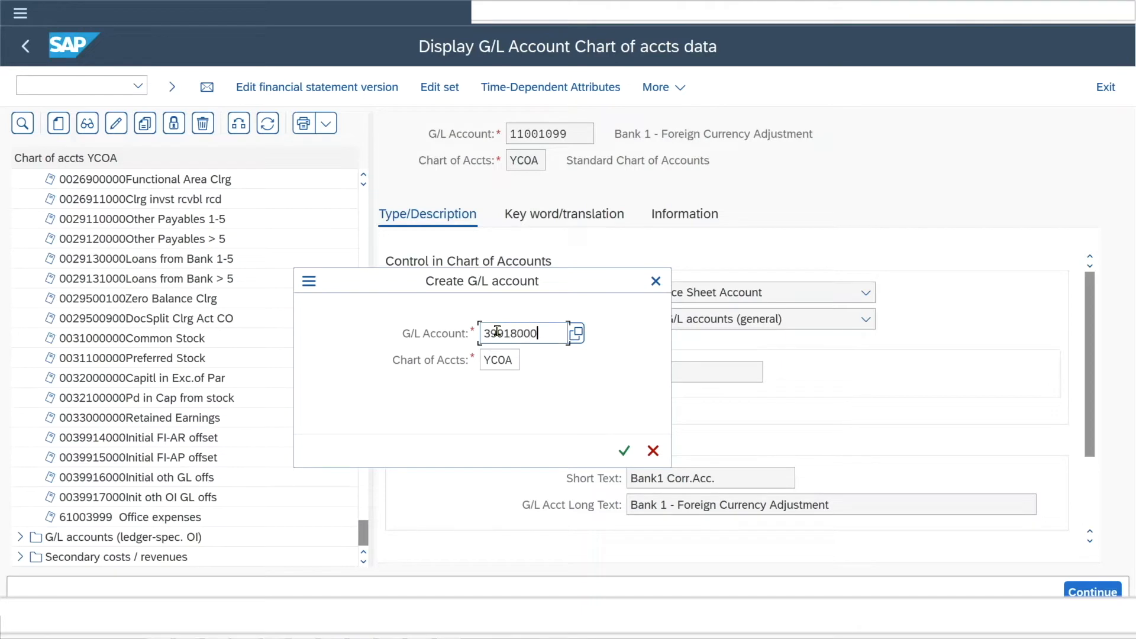
pyautogui.press('Return')
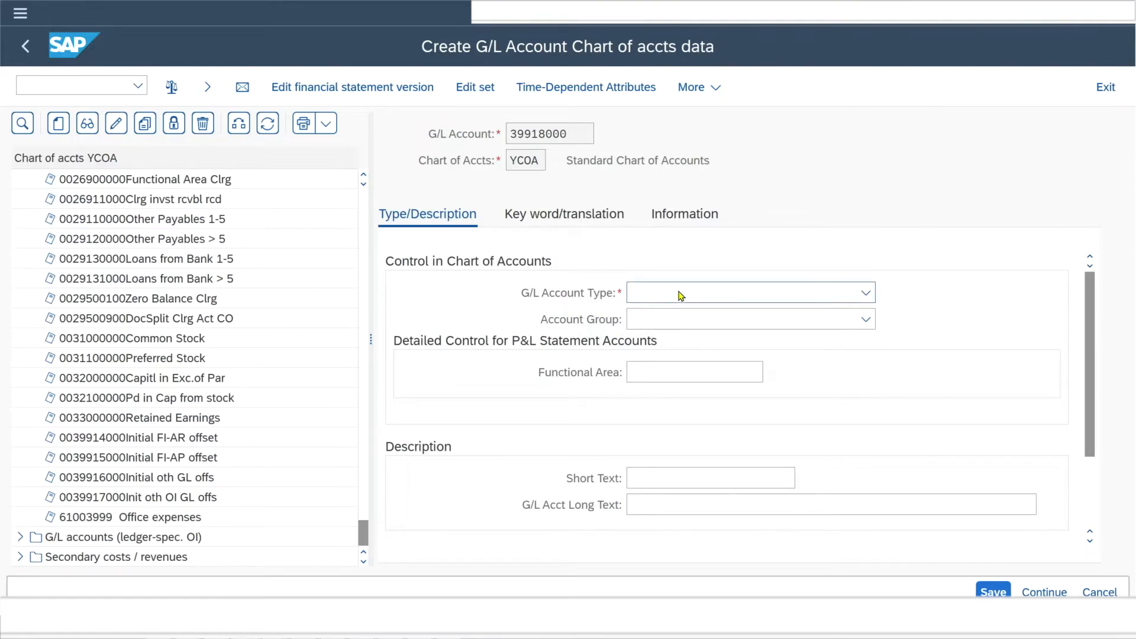
# Set the G/L account type to Balance Sheet Account and the account group to SAKO G/L accounts (general).
pyautogui.click(866, 293)
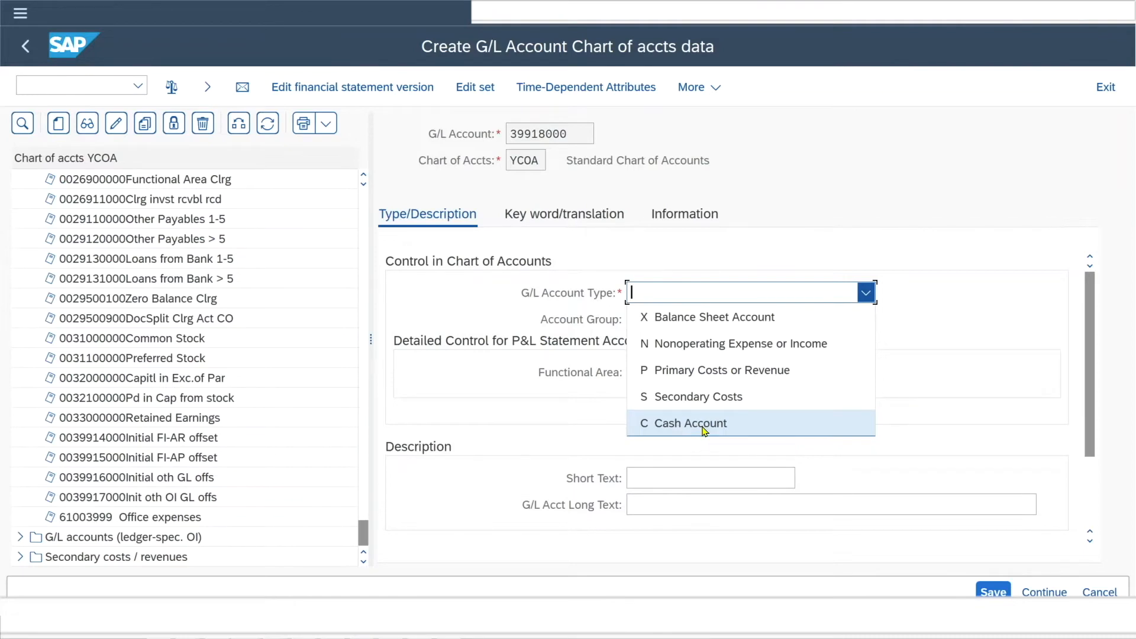
pyautogui.click(658, 317)
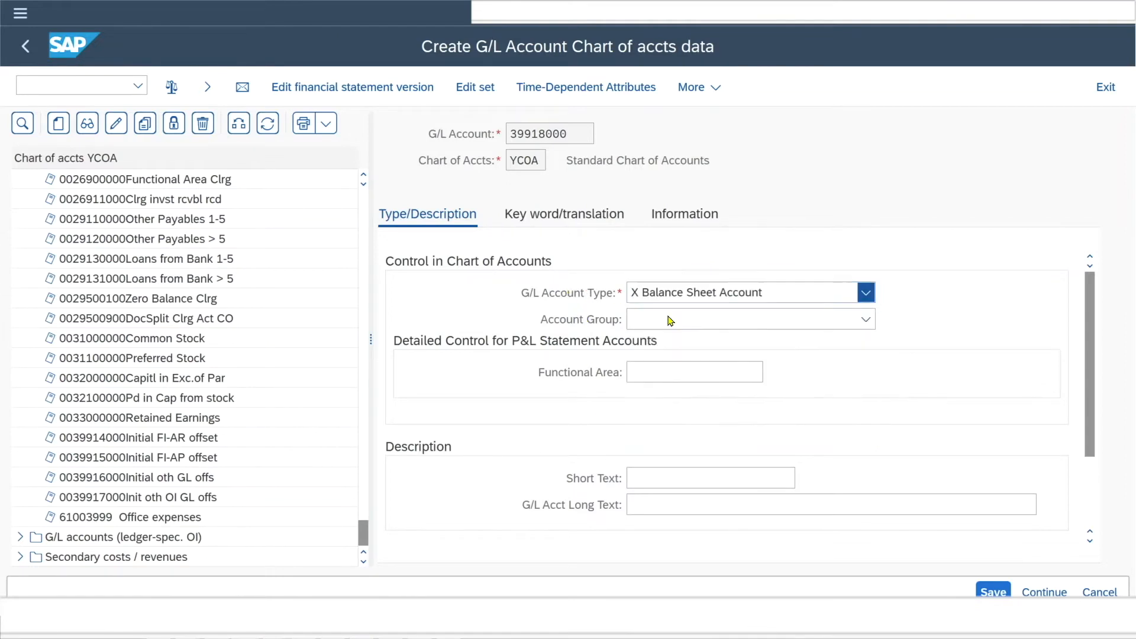
pyautogui.click(657, 377)
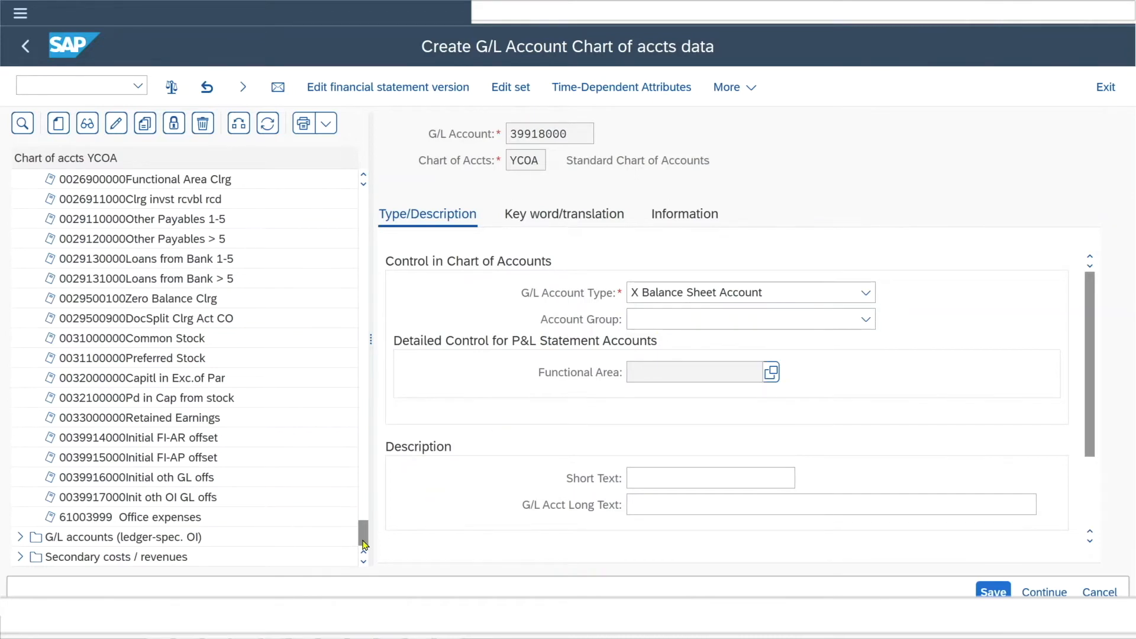
pyautogui.moveTo(364, 530); pyautogui.dragTo(379, 179)
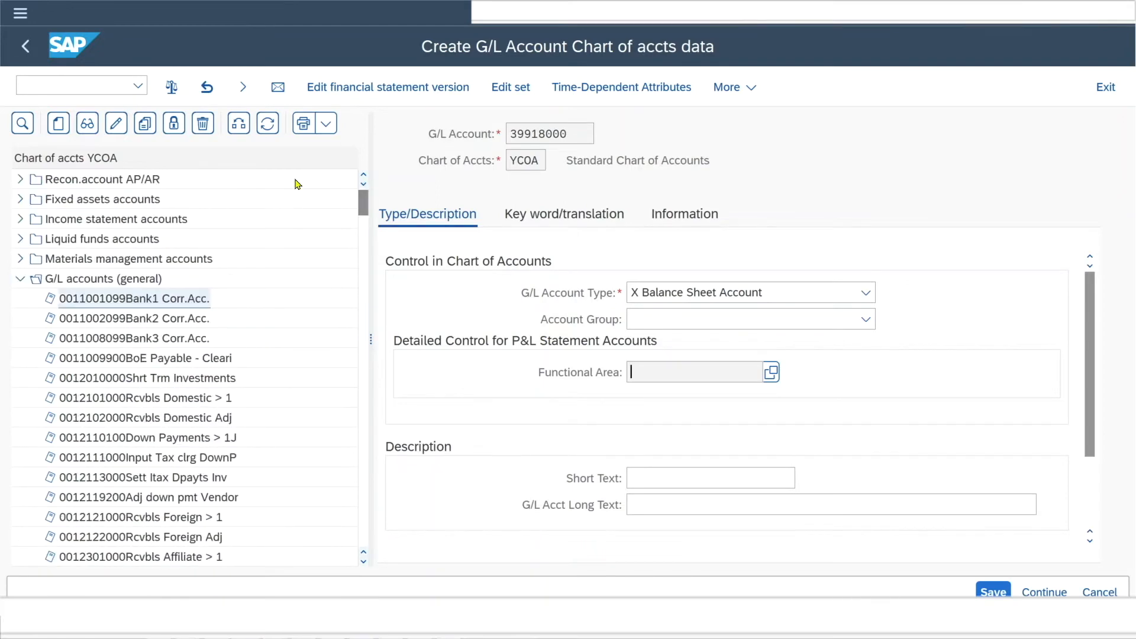
pyautogui.click(21, 278)
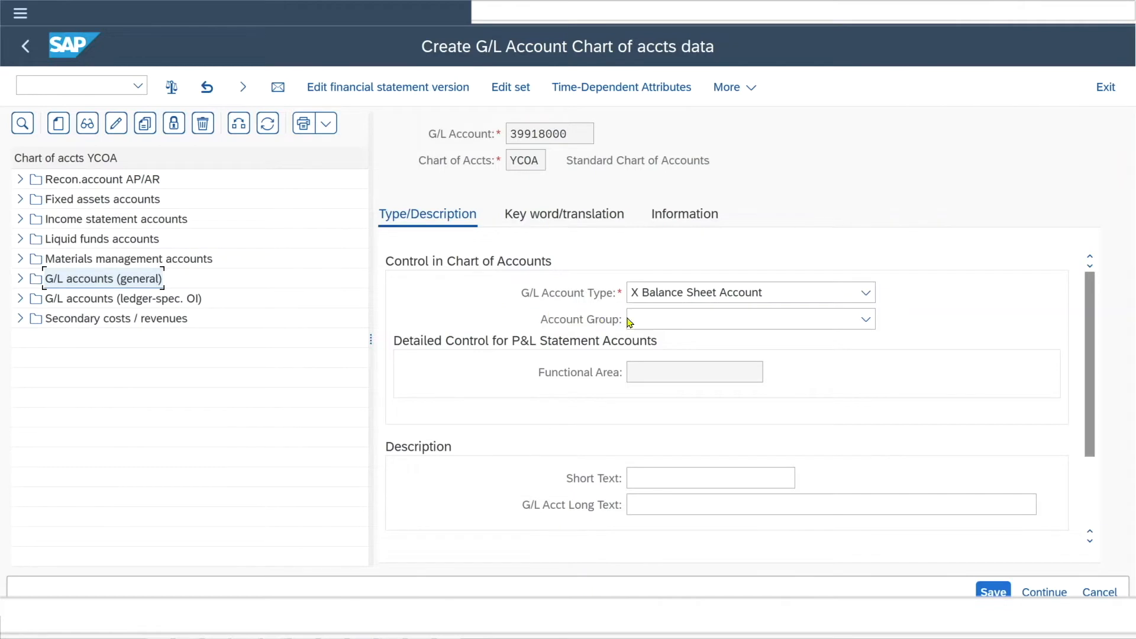
pyautogui.click(663, 323)
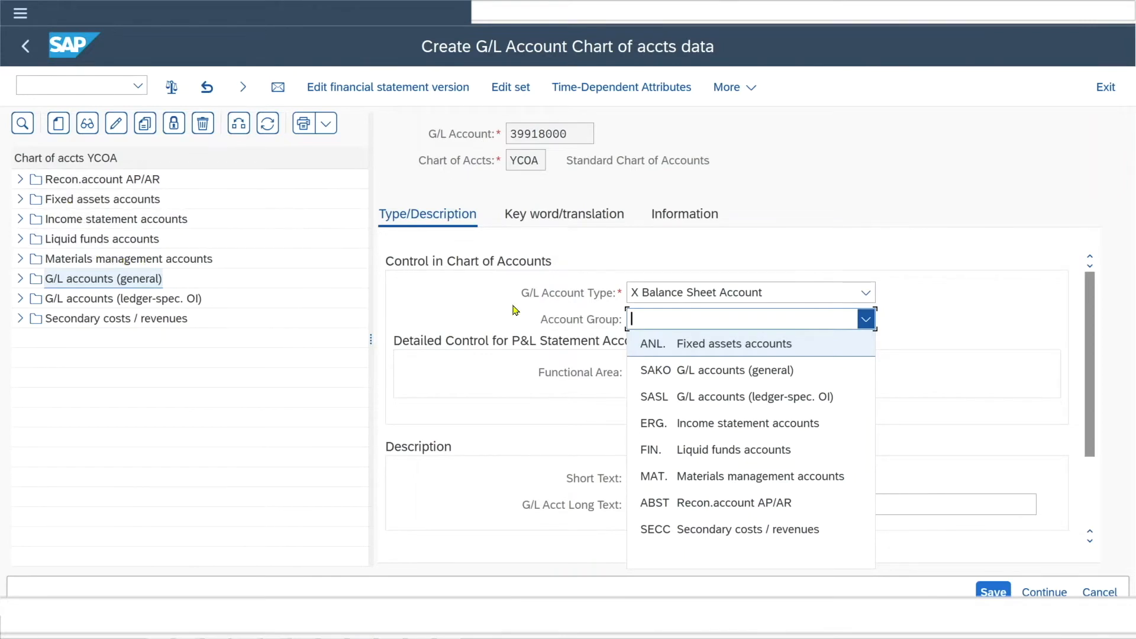
pyautogui.click(700, 373)
# Enter the short text "Up to 20 Chars" and the G/L account long text "Up to 50 Chars".
pyautogui.moveTo(1088, 410); pyautogui.dragTo(1088, 474)
pyautogui.click(647, 378)
pyautogui.write('Up to 20 Chars')
pyautogui.press('Tab')
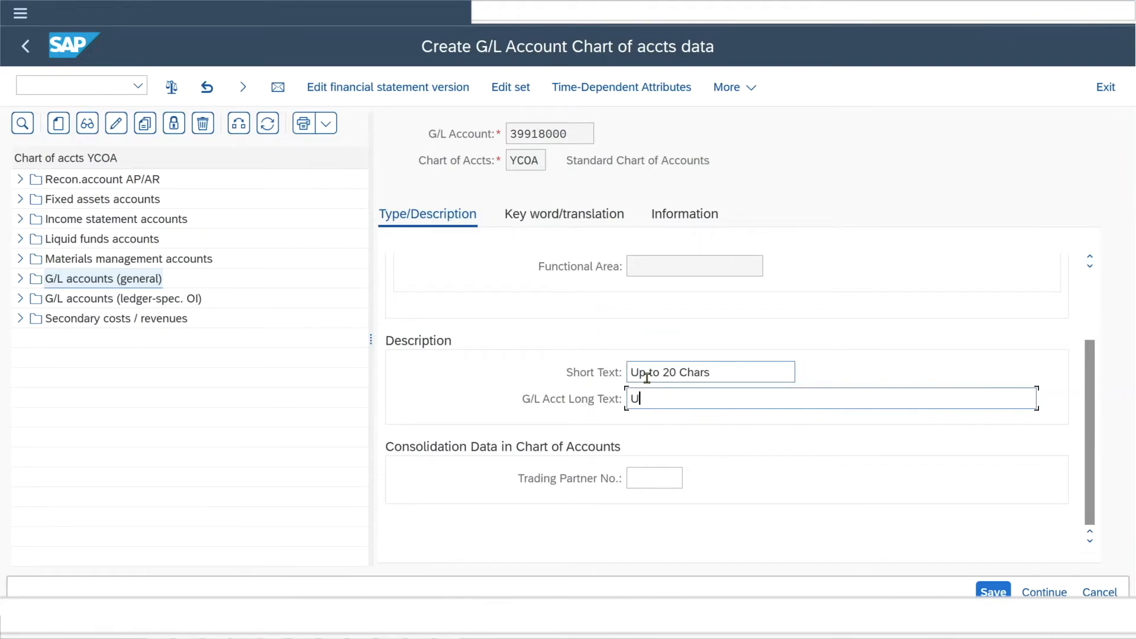
pyautogui.write('Up to 50 Chars')
pyautogui.click(645, 478)
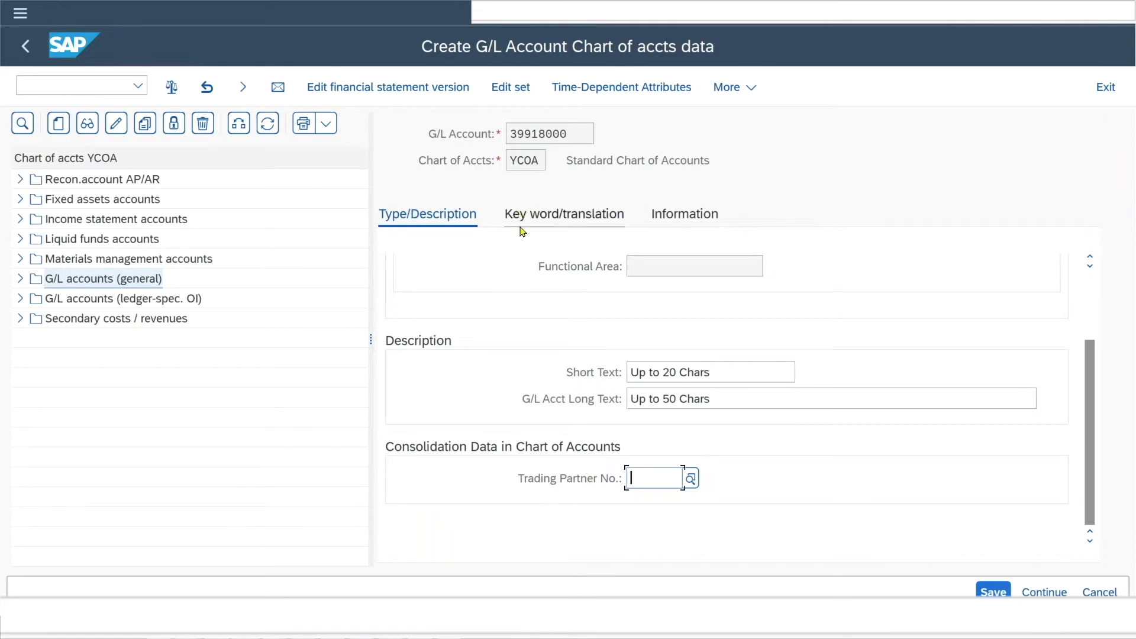
# Review the new account's keywords, translations and information data, and save the account.
pyautogui.click(559, 218)
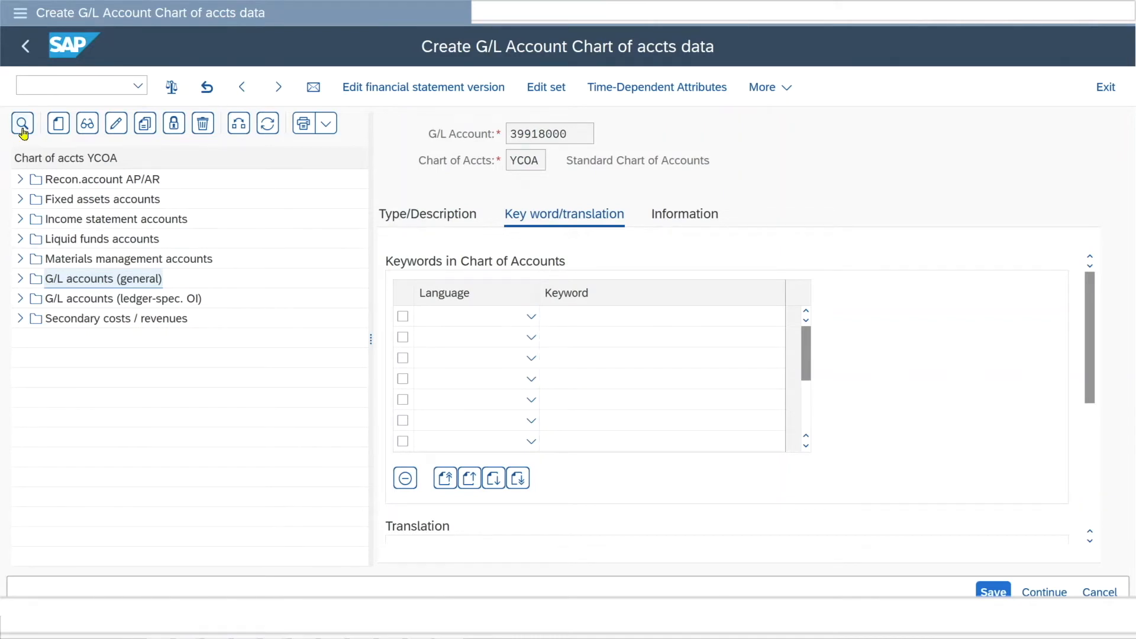
pyautogui.scroll(-5, 1091, 355)
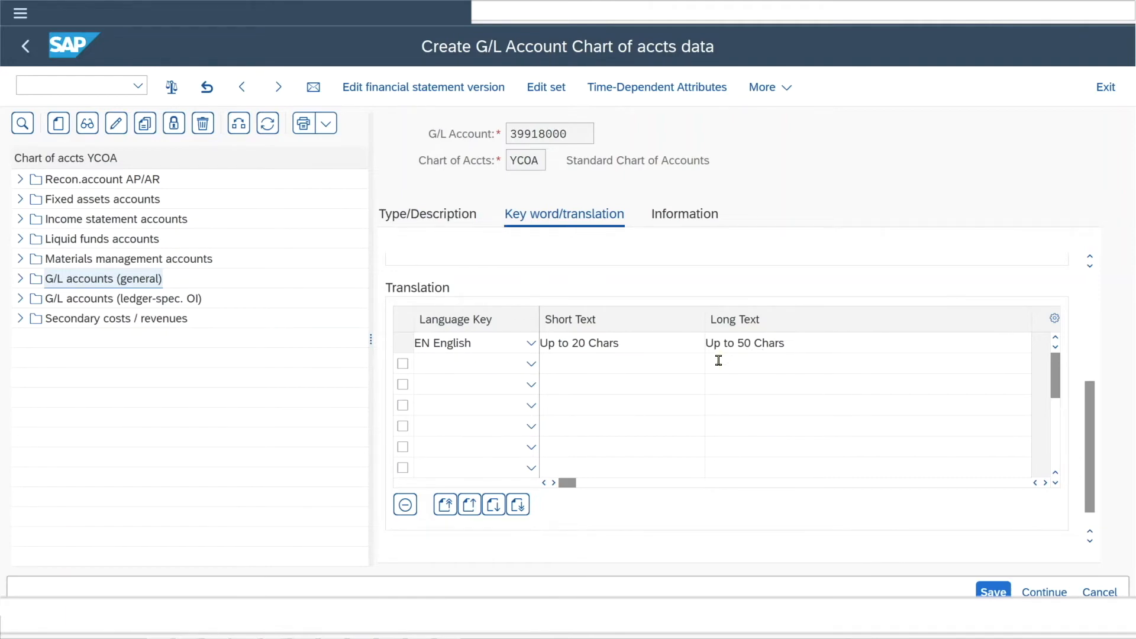
pyautogui.click(684, 215)
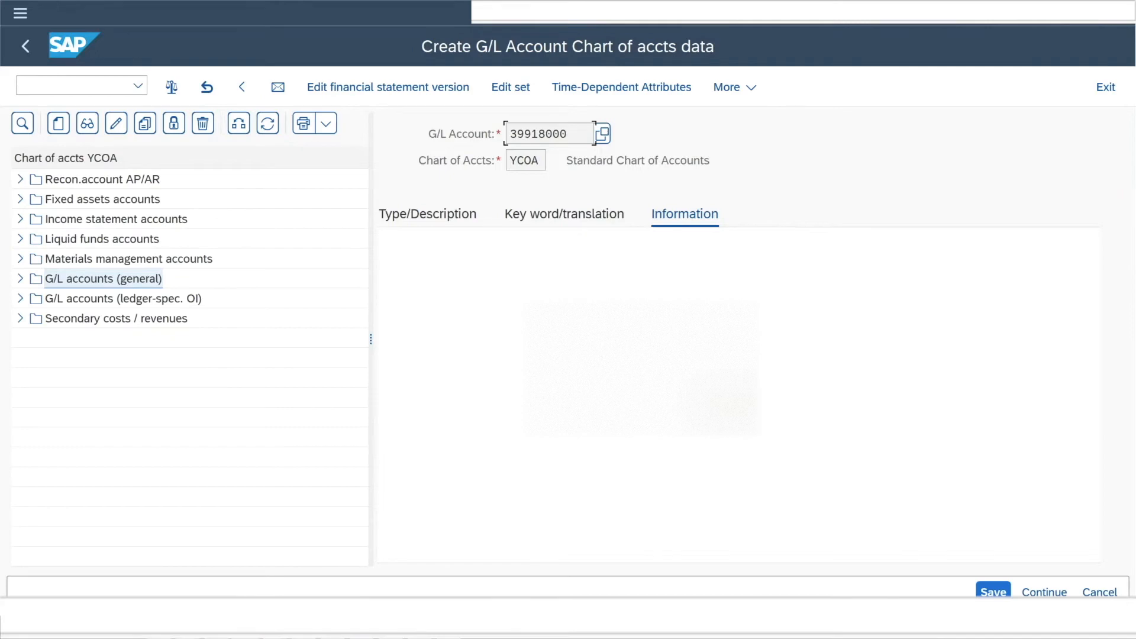
pyautogui.click(994, 589)
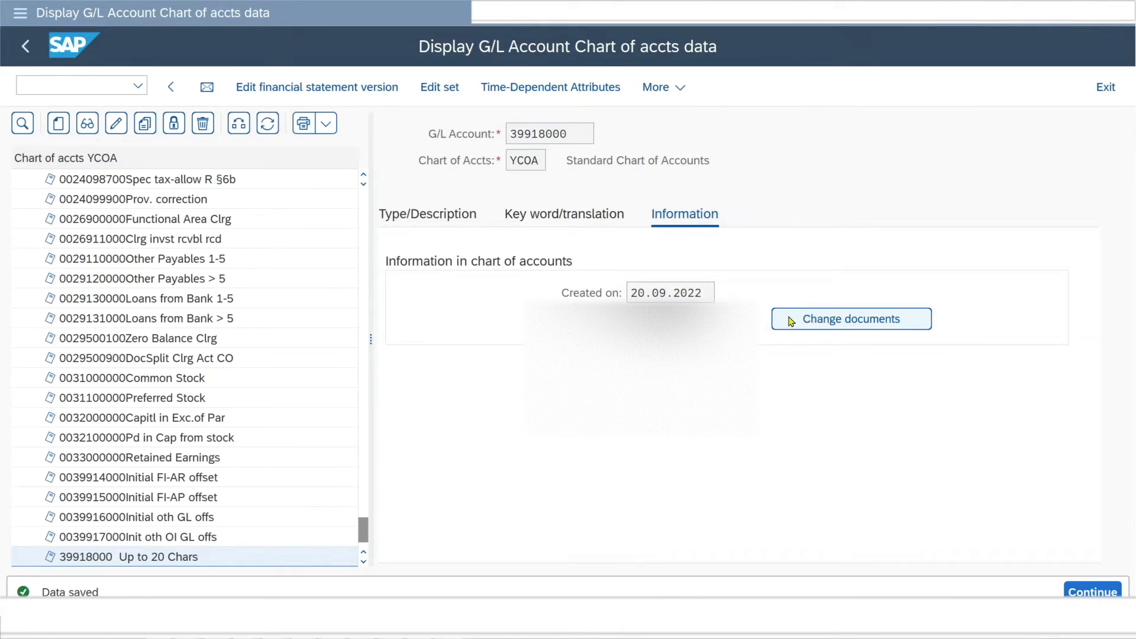
# Examine the saved account's number, its place among the account groups, and its type and description data.
pyautogui.moveTo(570, 132); pyautogui.dragTo(507, 133)
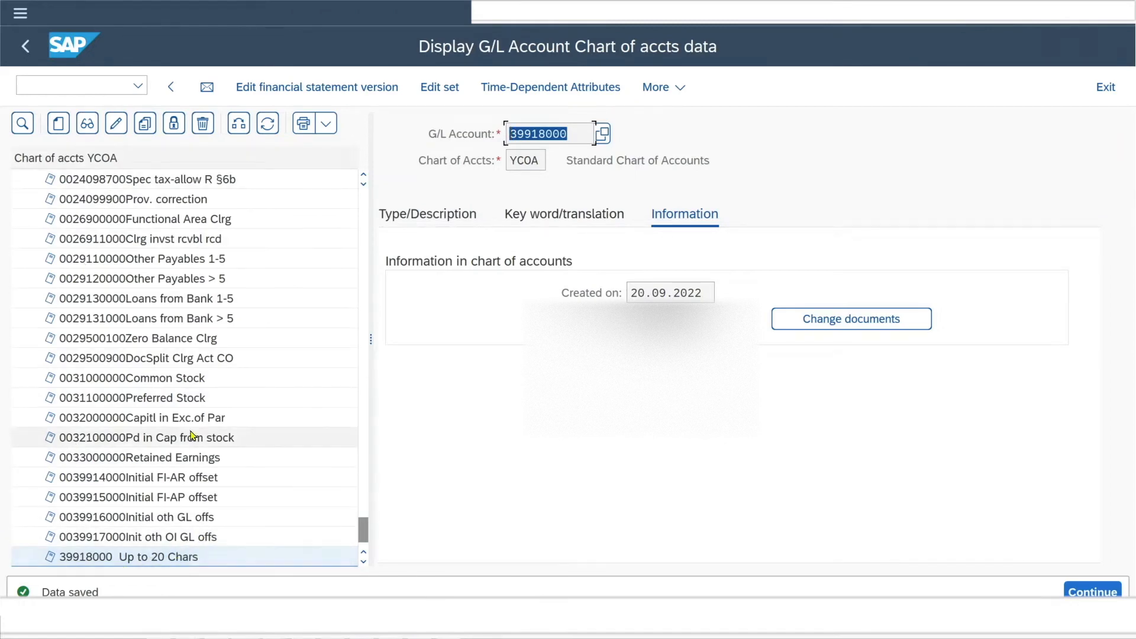
pyautogui.scroll(15, 195, 473)
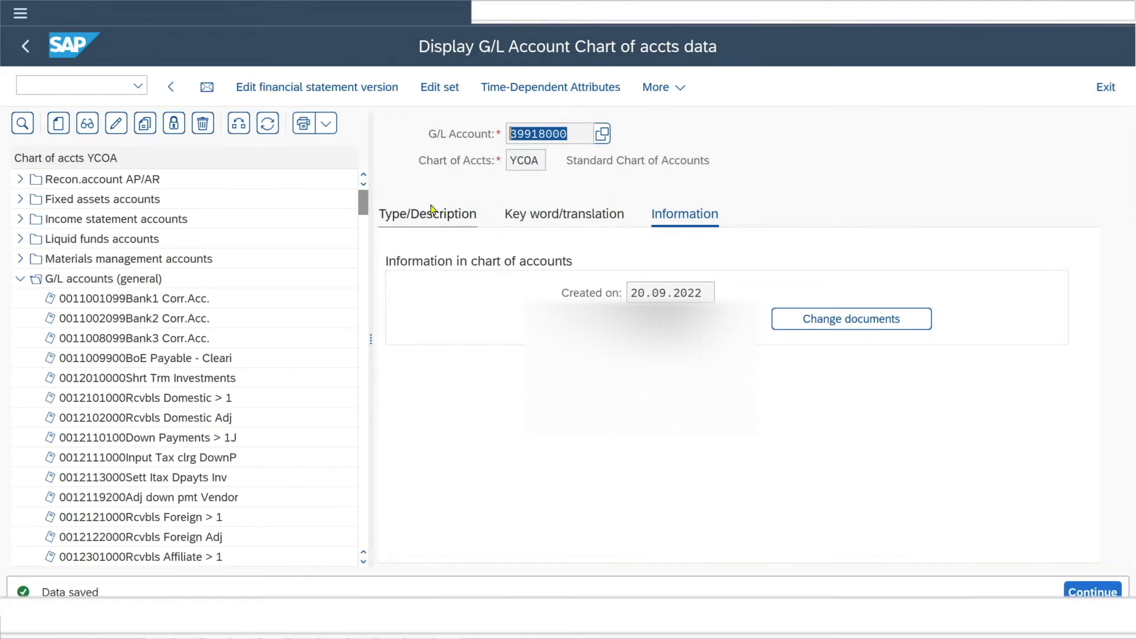
pyautogui.click(428, 223)
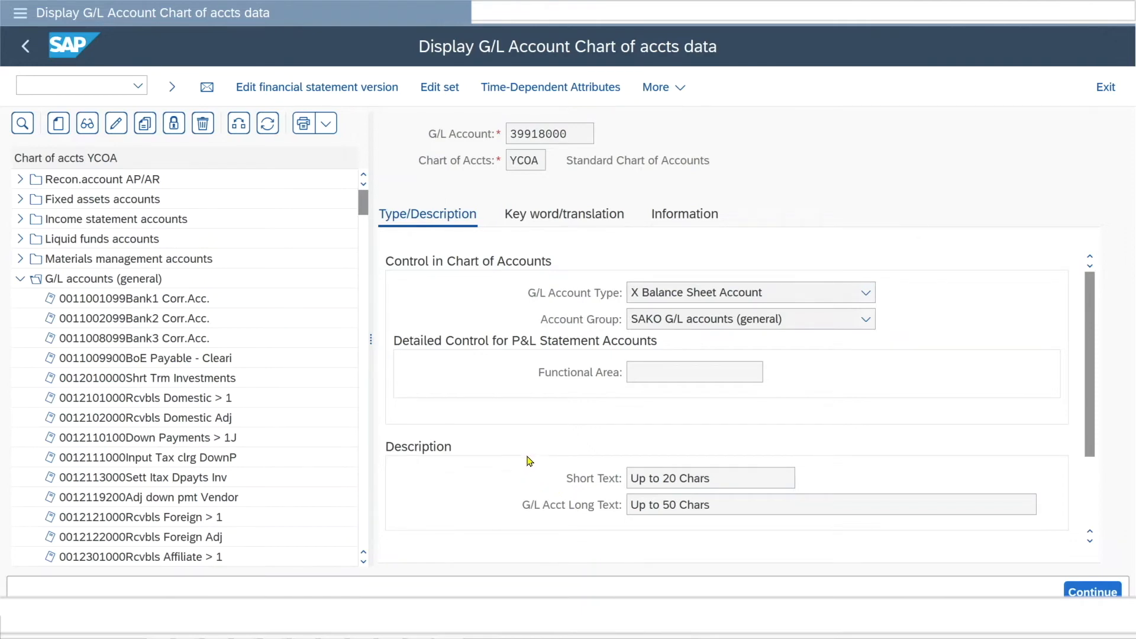
pyautogui.moveTo(572, 133); pyautogui.dragTo(496, 135)
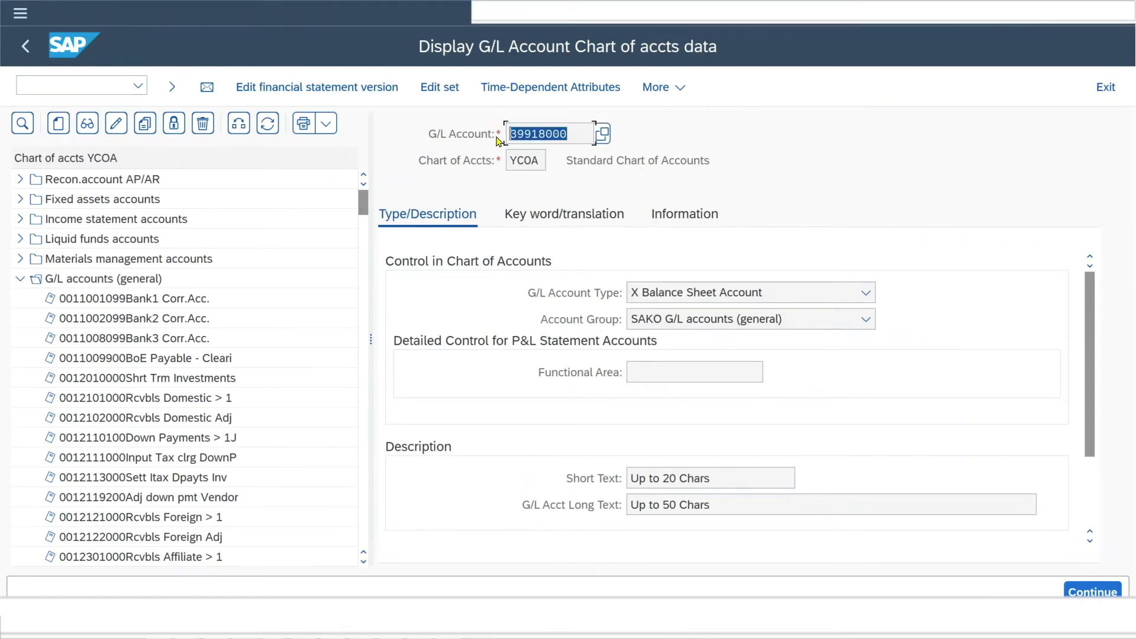
# Go to transaction /NFSS0 and start creating G/L account 39918000 in company code 1010.
pyautogui.click(96, 82)
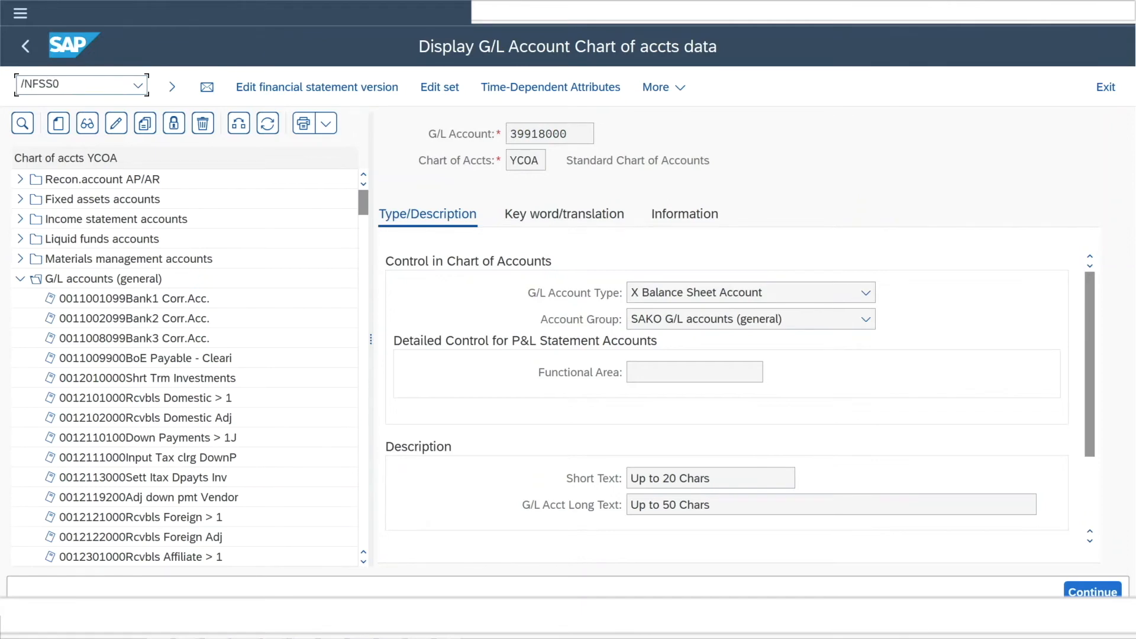
pyautogui.press('Return')
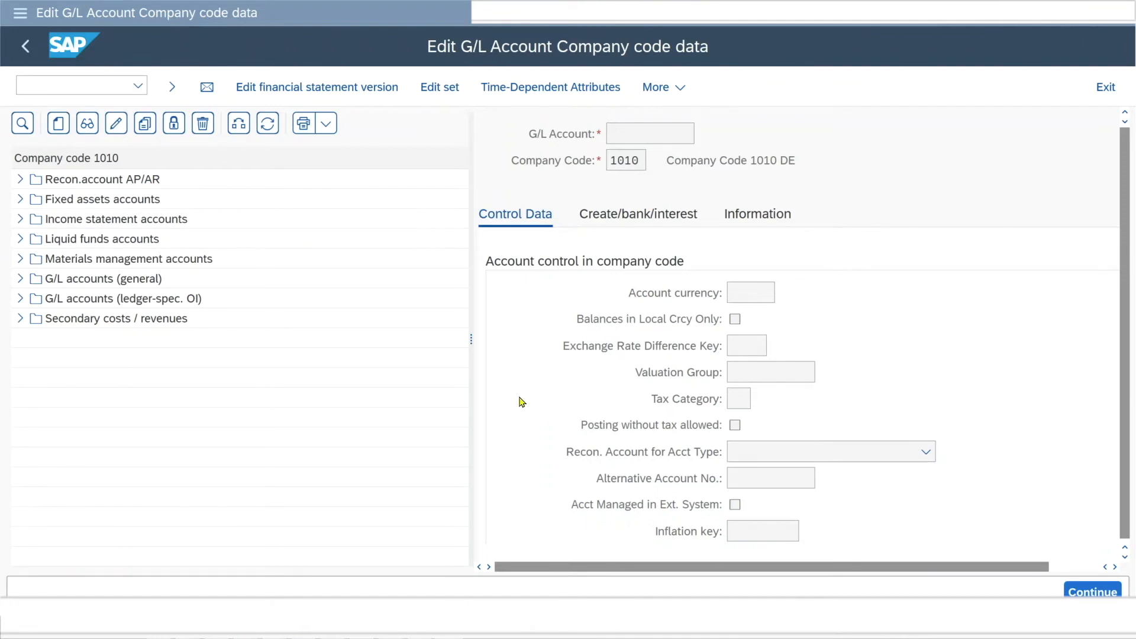
pyautogui.click(57, 124)
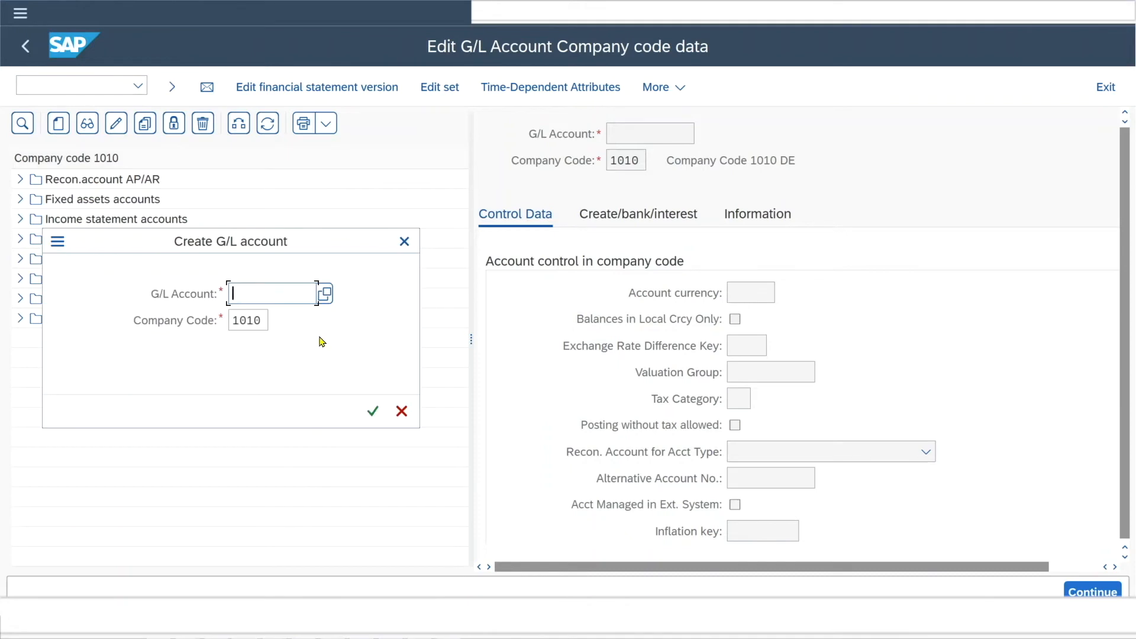
pyautogui.write('39918000')
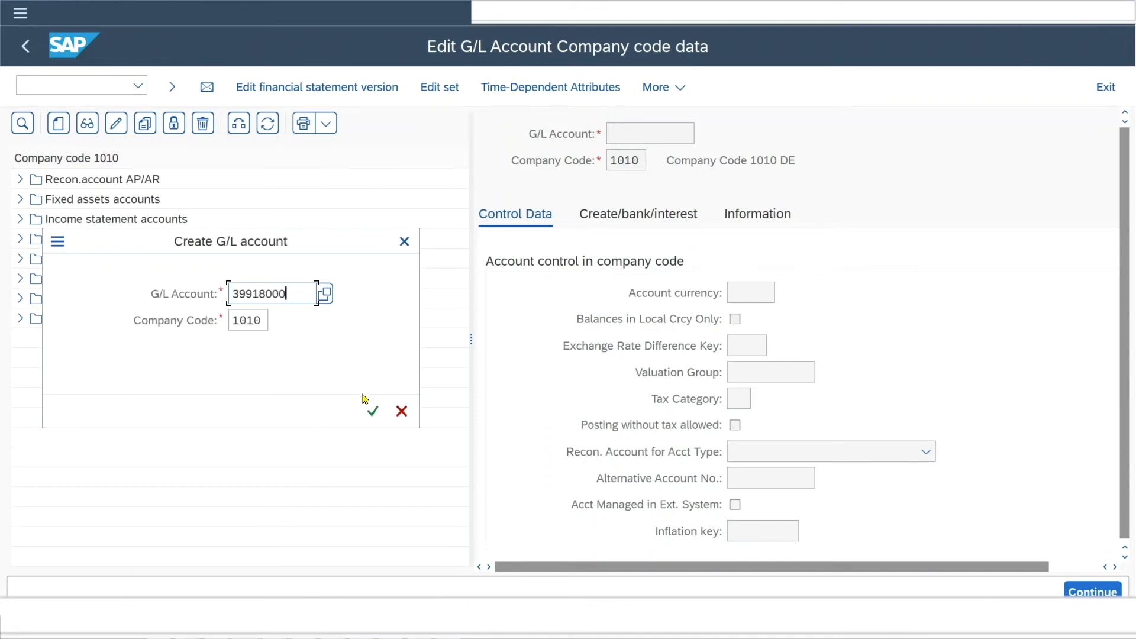
pyautogui.click(260, 321)
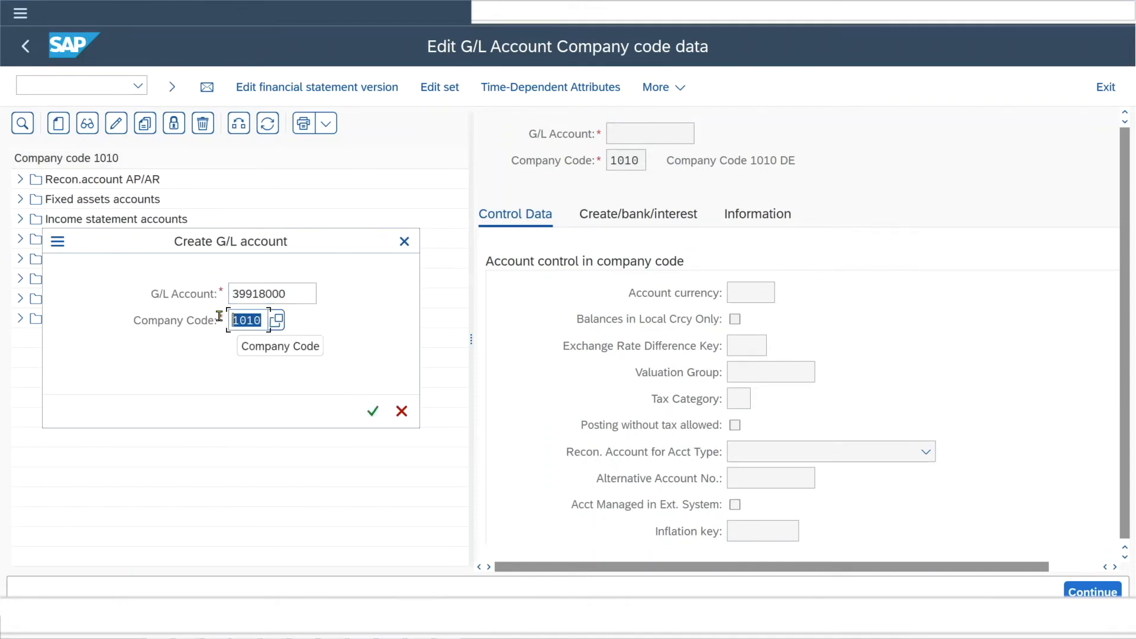
pyautogui.click(373, 411)
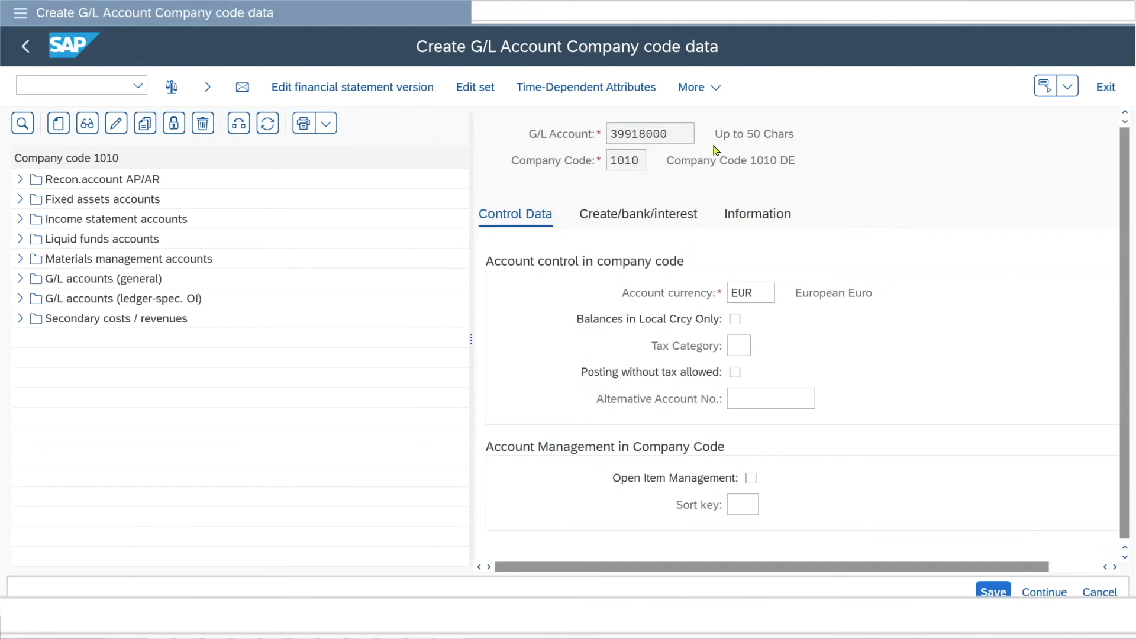
pyautogui.moveTo(715, 134); pyautogui.dragTo(794, 136)
pyautogui.click(738, 135)
pyautogui.click(765, 136)
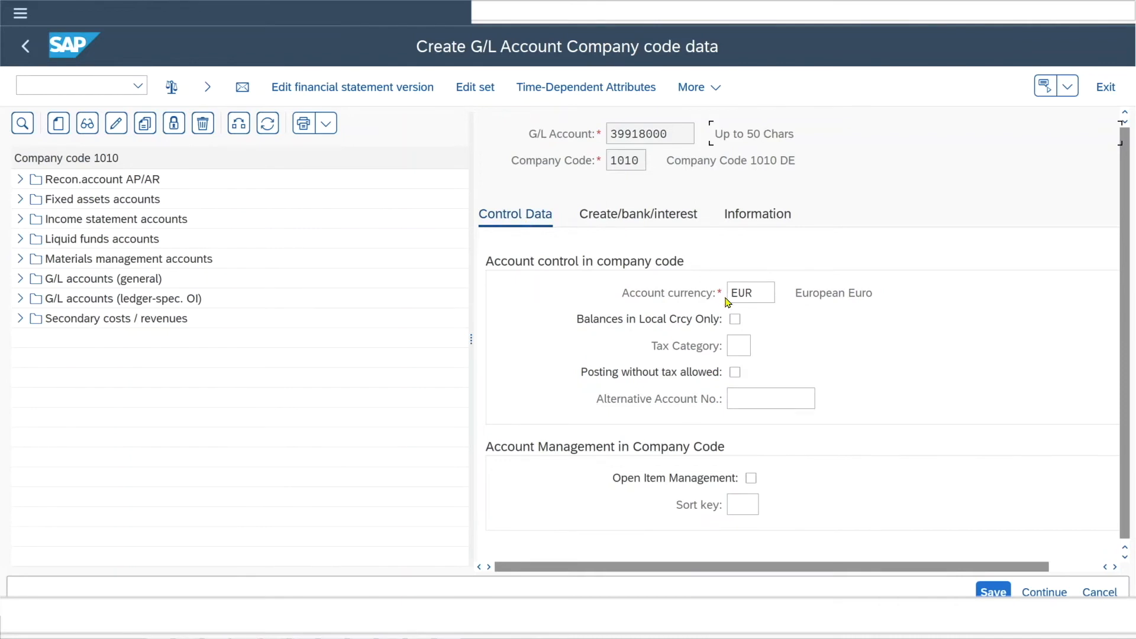
pyautogui.moveTo(756, 296); pyautogui.dragTo(714, 291)
pyautogui.click(764, 293)
# Look through the available tax categories and set the account's tax category to *, all tax types allowed.
pyautogui.click(748, 350)
pyautogui.click(756, 346)
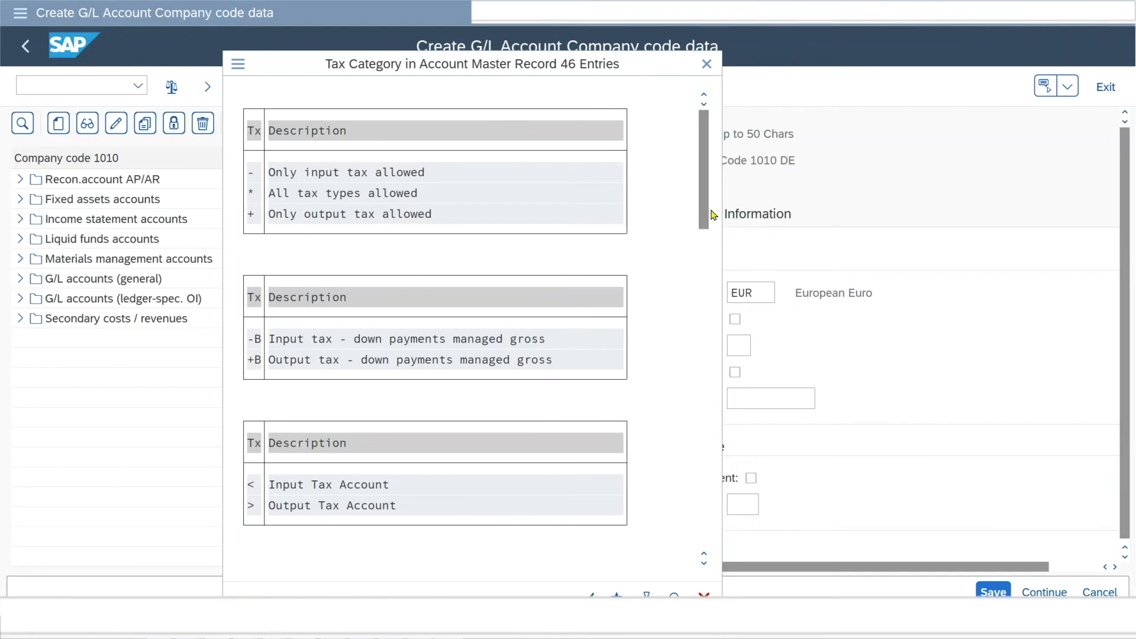
pyautogui.click(703, 267)
pyautogui.moveTo(703, 267); pyautogui.dragTo(708, 335)
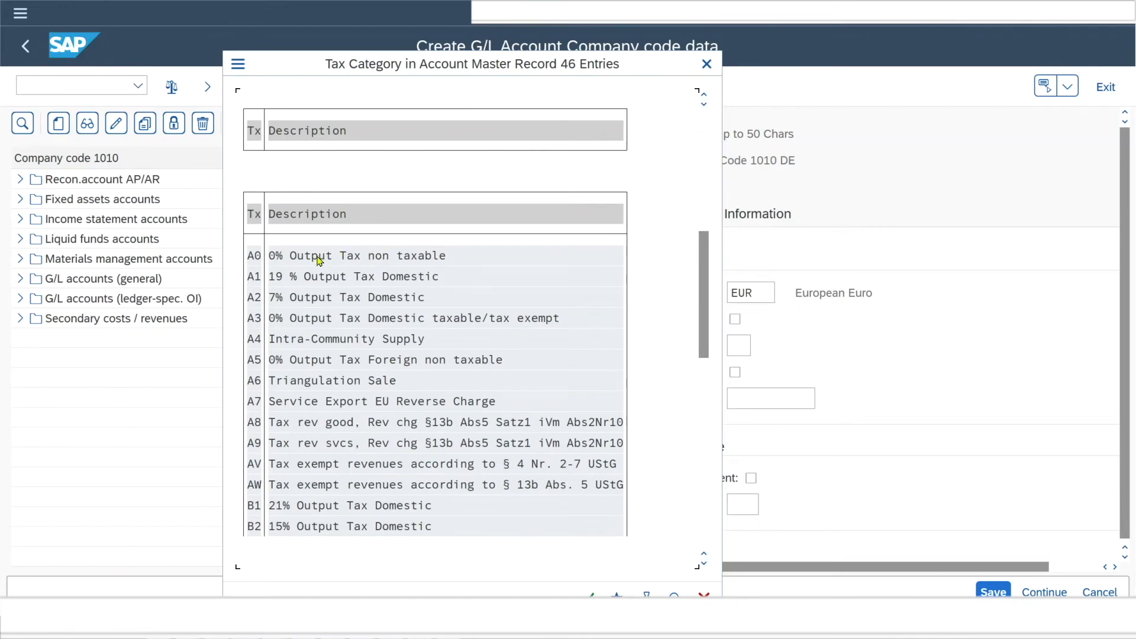
pyautogui.press('Escape')
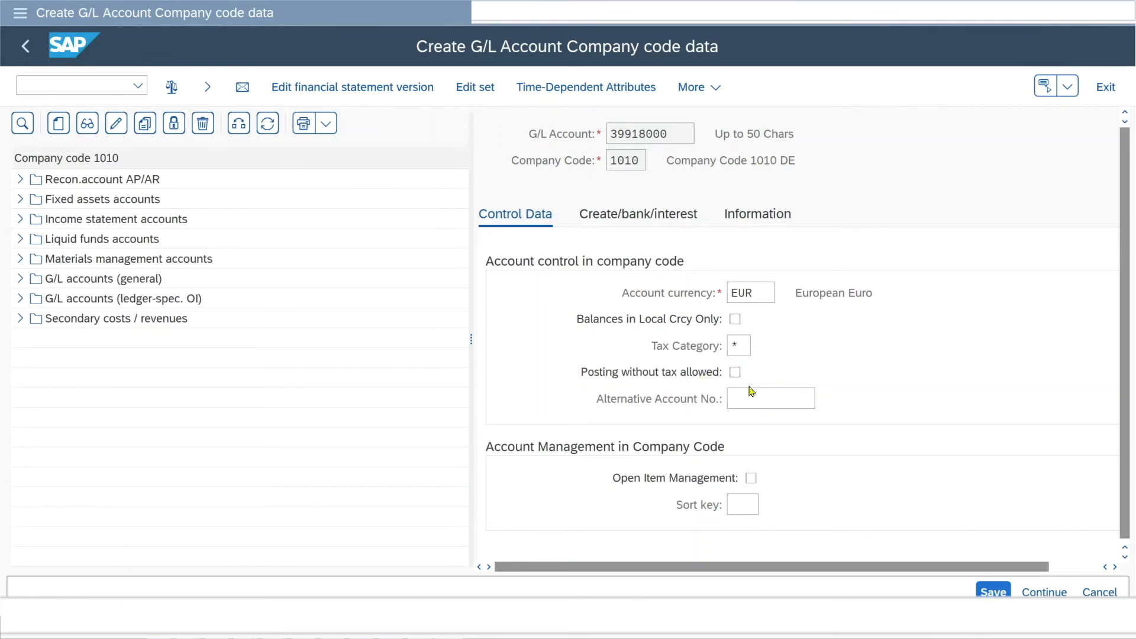
# Examine the alternative account number, G/L account number, open item management and sort key fields in the account's company code control data.
pyautogui.click(748, 395)
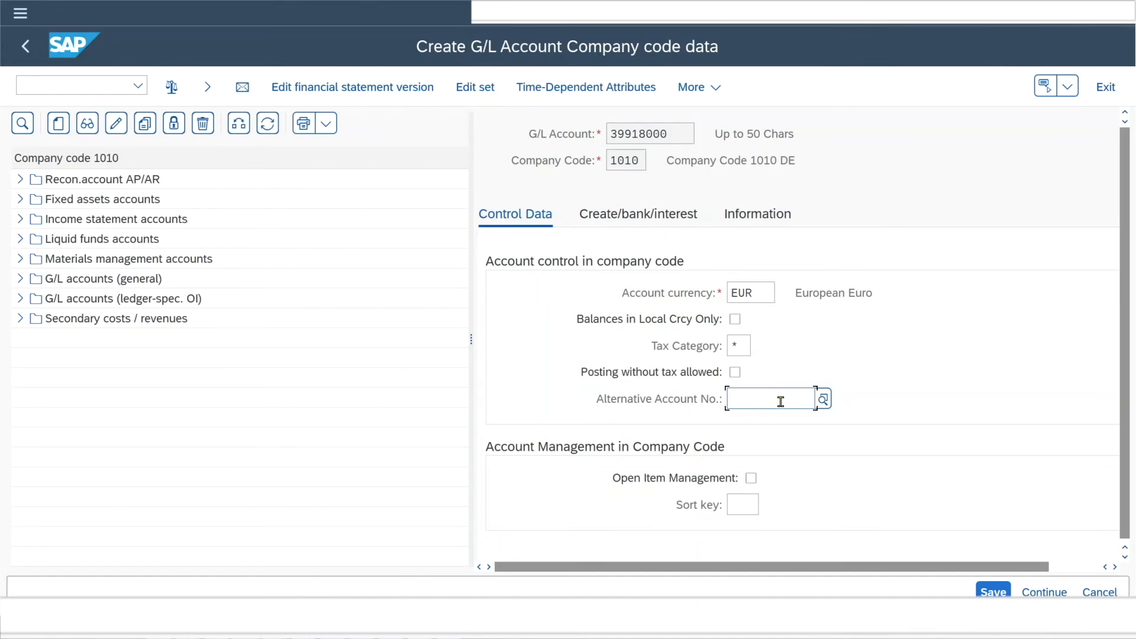
pyautogui.moveTo(672, 134); pyautogui.dragTo(604, 134)
pyautogui.click(684, 135)
pyautogui.click(761, 399)
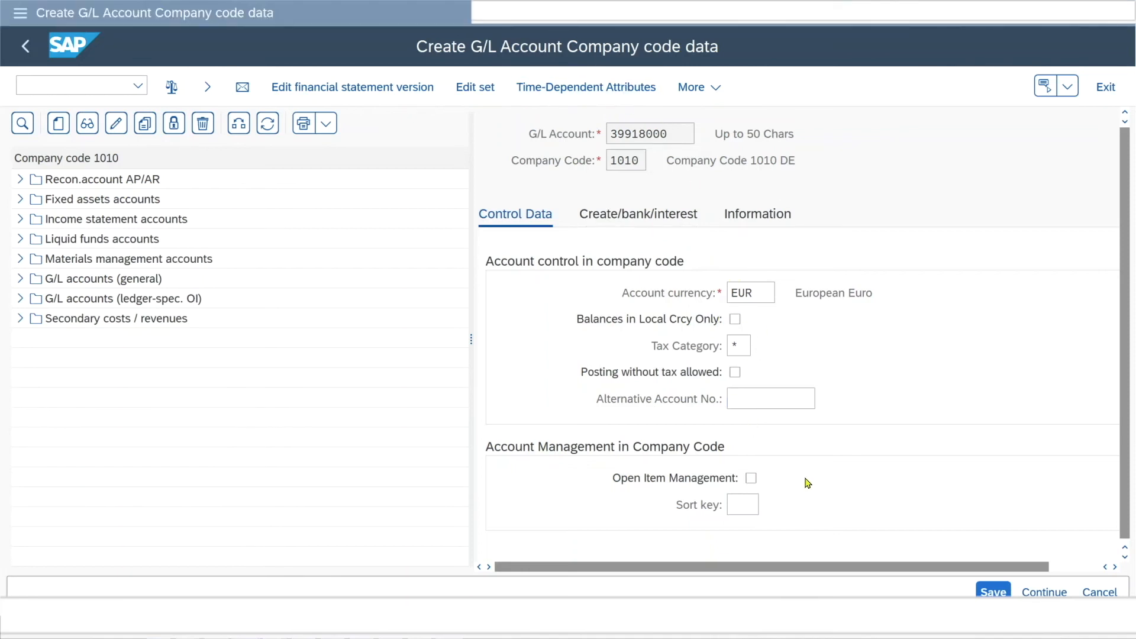
pyautogui.click(805, 478)
pyautogui.click(743, 505)
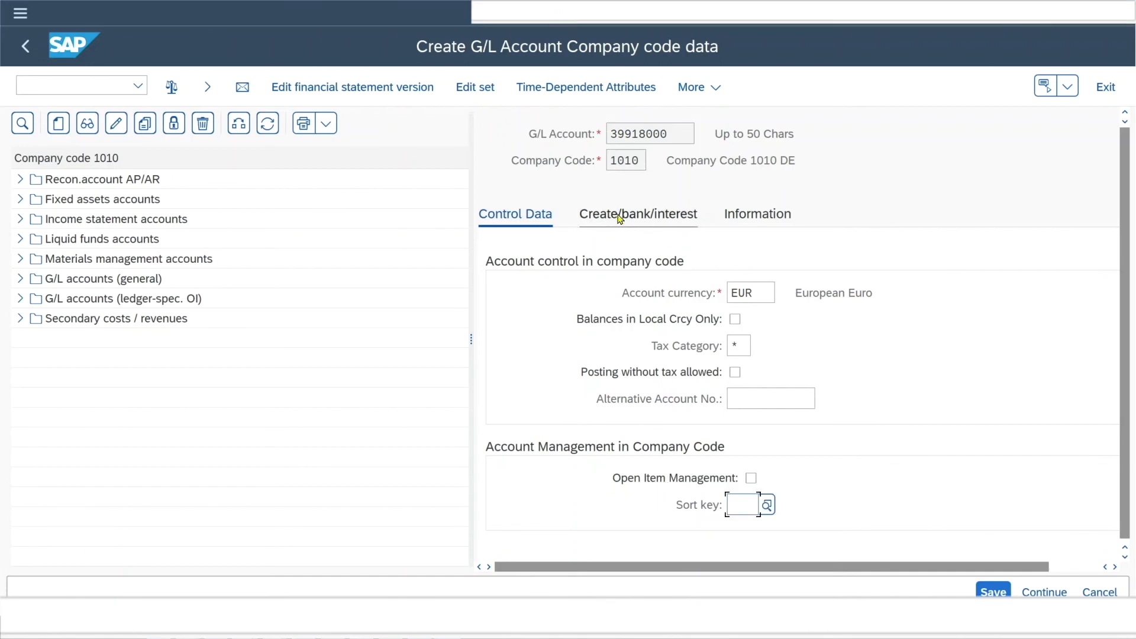
# Set the account's field status group to SEC0, All Fields optional, in its document creation control data.
pyautogui.click(651, 218)
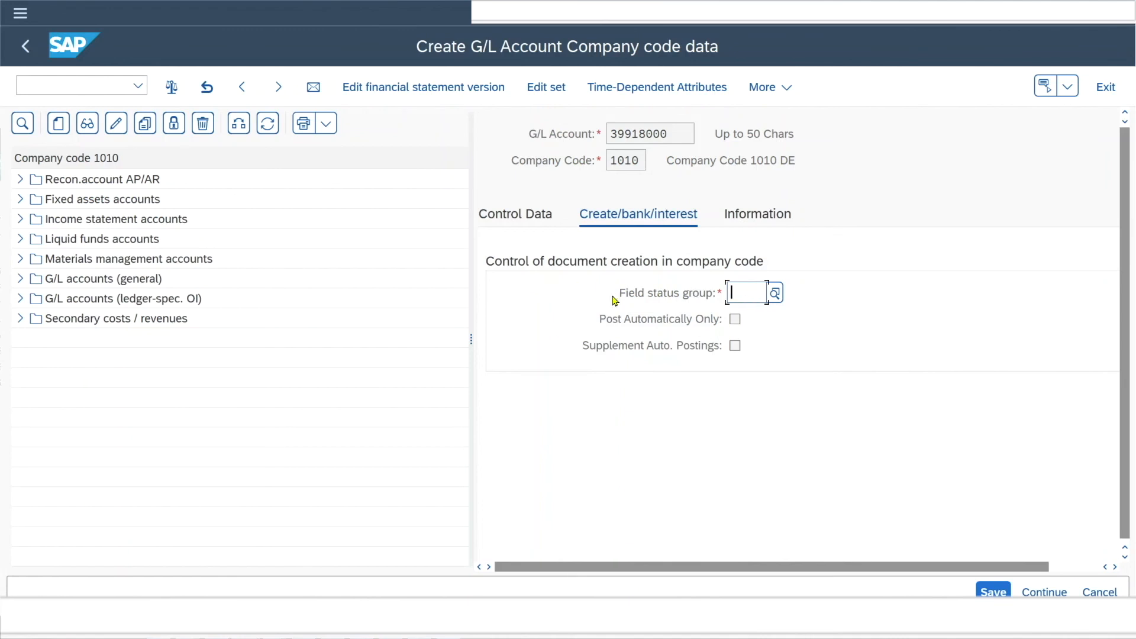
pyautogui.click(775, 293)
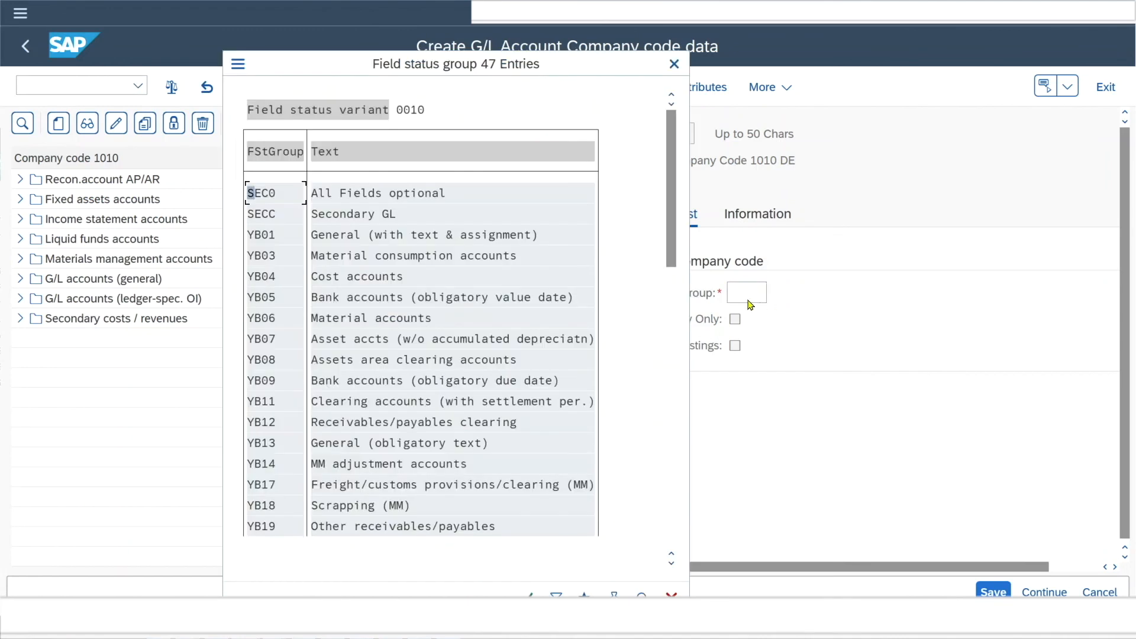
pyautogui.doubleClick(260, 194)
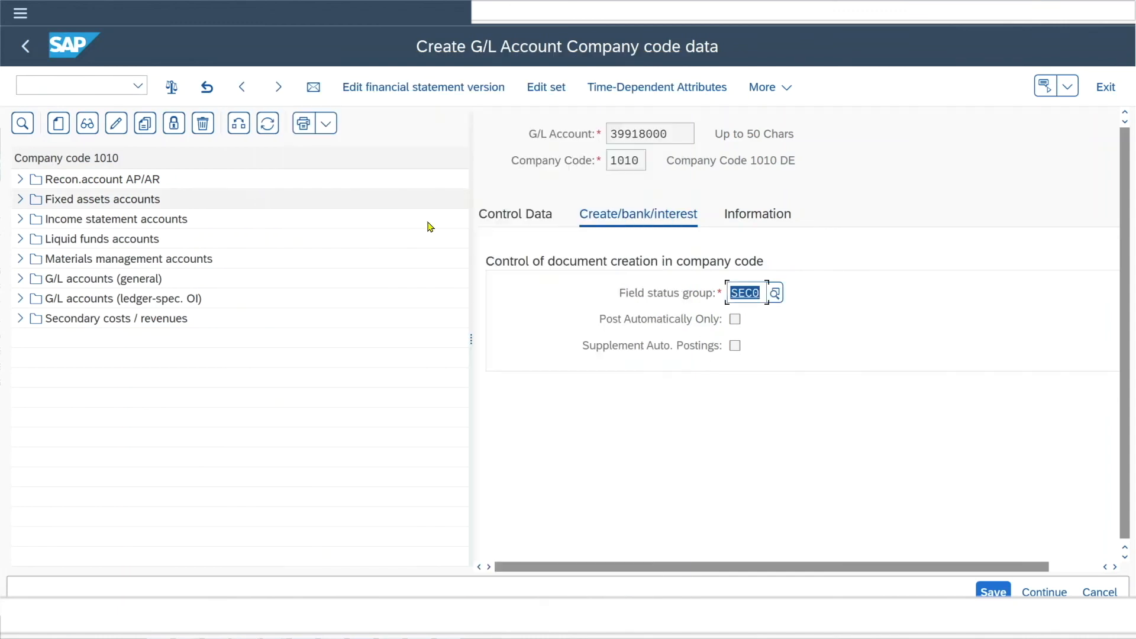
# Review the chart of accounts, alternative COA, country key and controlling area in the company code information, and save the account.
pyautogui.click(754, 219)
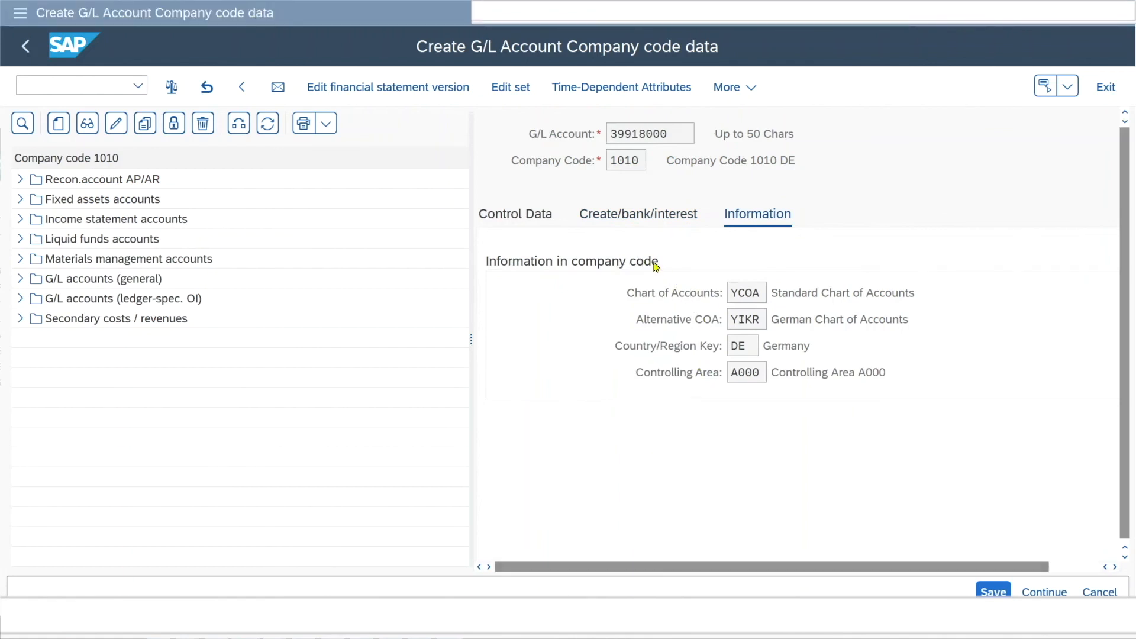
pyautogui.click(736, 294)
pyautogui.moveTo(762, 294); pyautogui.dragTo(724, 321)
pyautogui.click(745, 294)
pyautogui.click(764, 319)
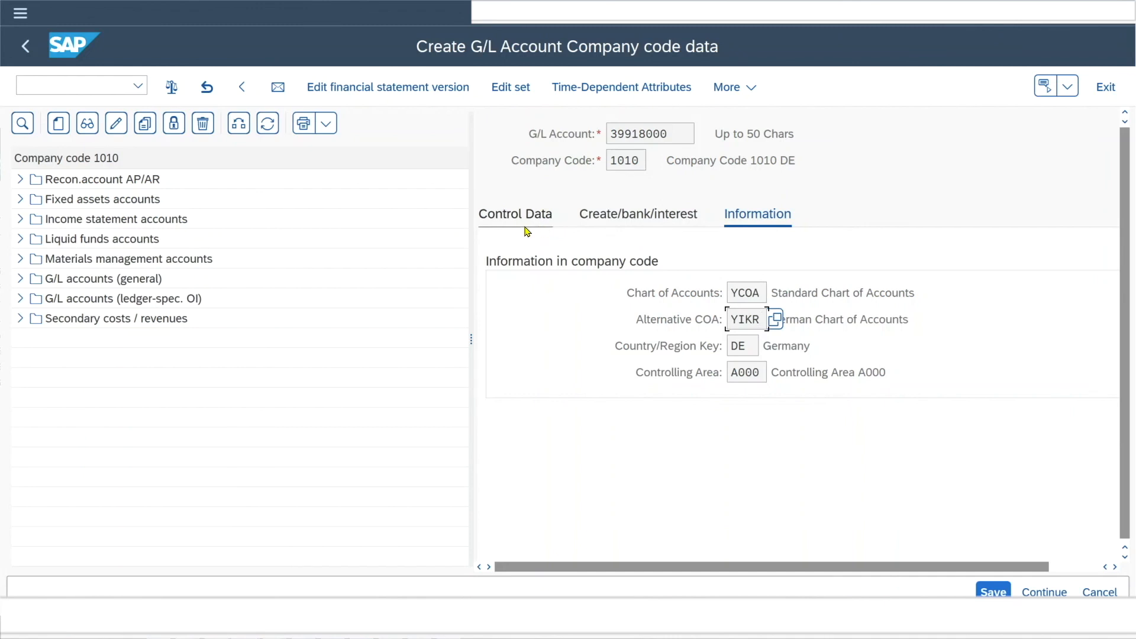
pyautogui.click(735, 346)
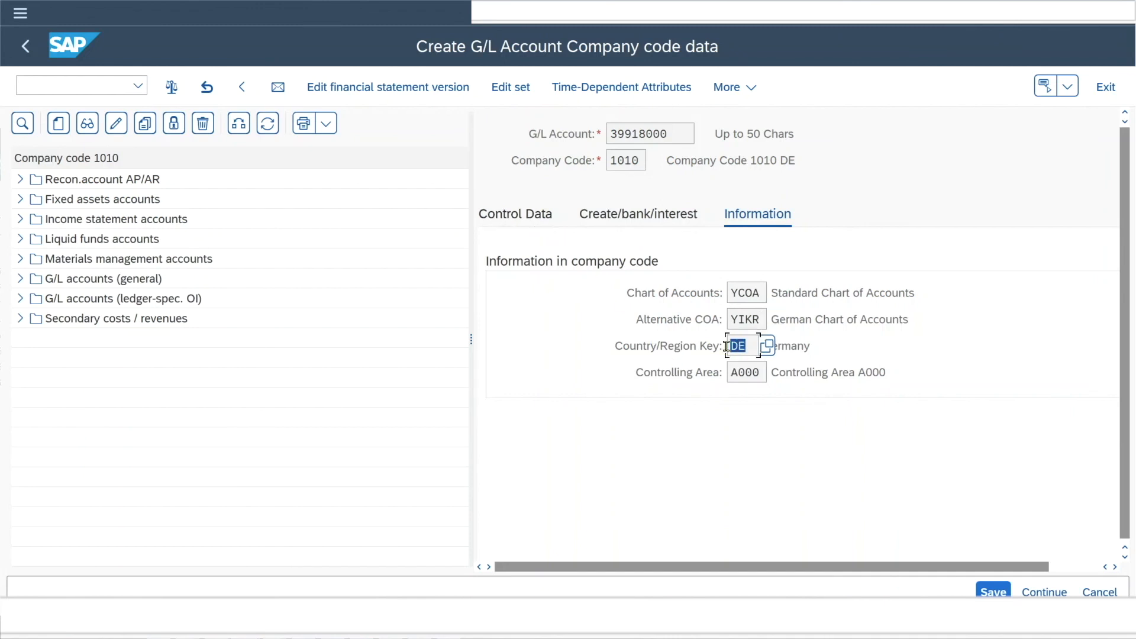
pyautogui.click(762, 374)
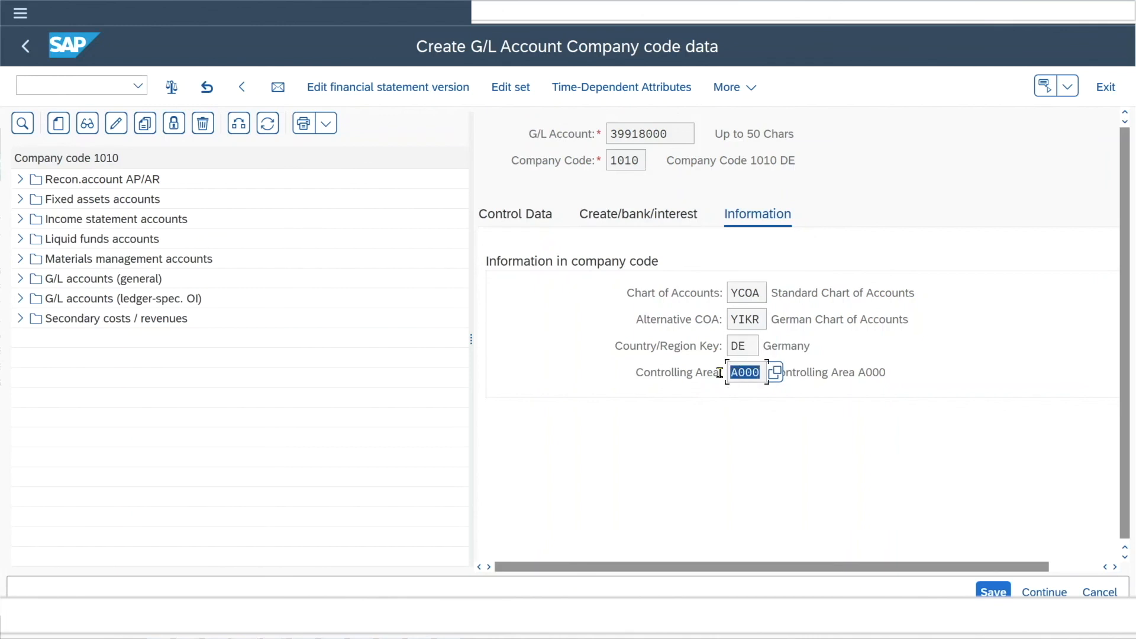
pyautogui.click(762, 373)
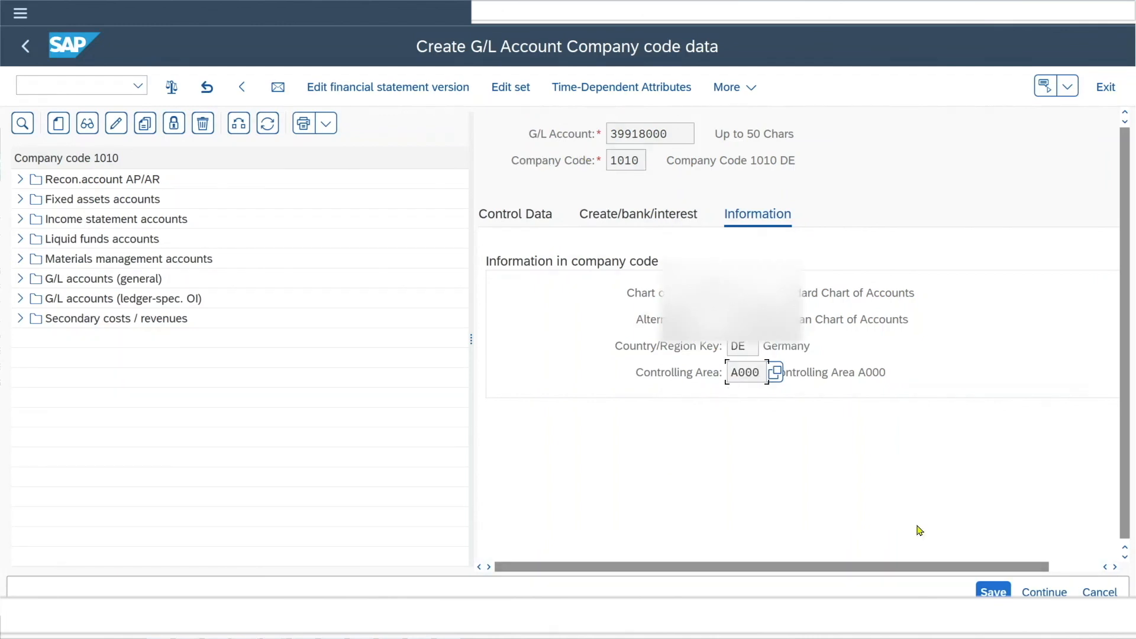
pyautogui.click(993, 592)
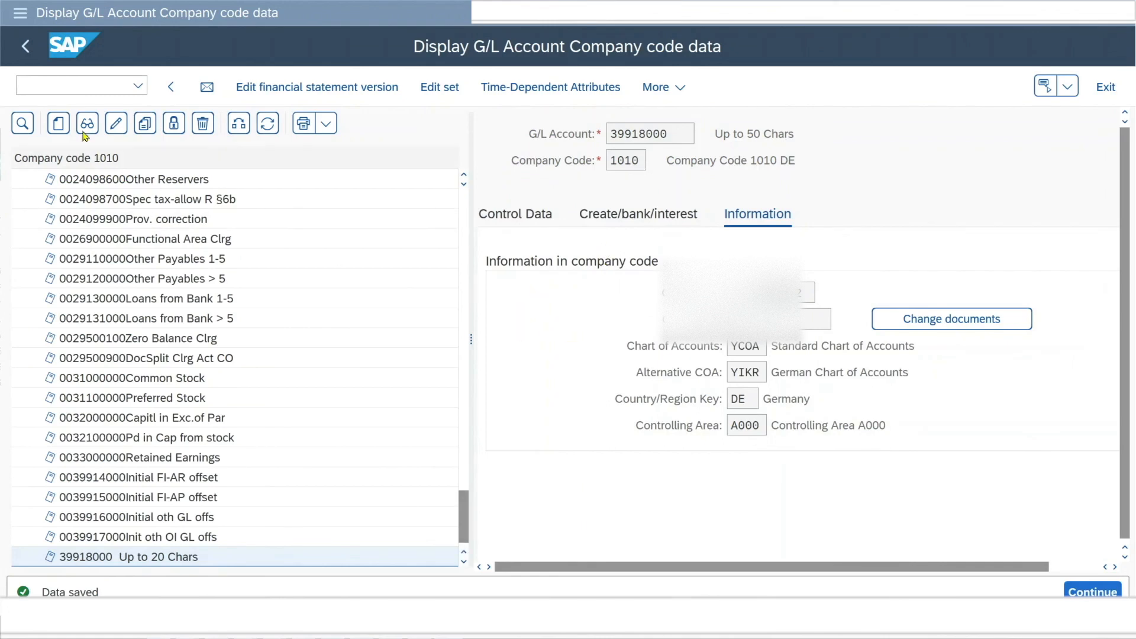
# Go to transaction /NFS00 and display account 39918000 from the G/L accounts (general) group of company code 1010.
pyautogui.click(75, 82)
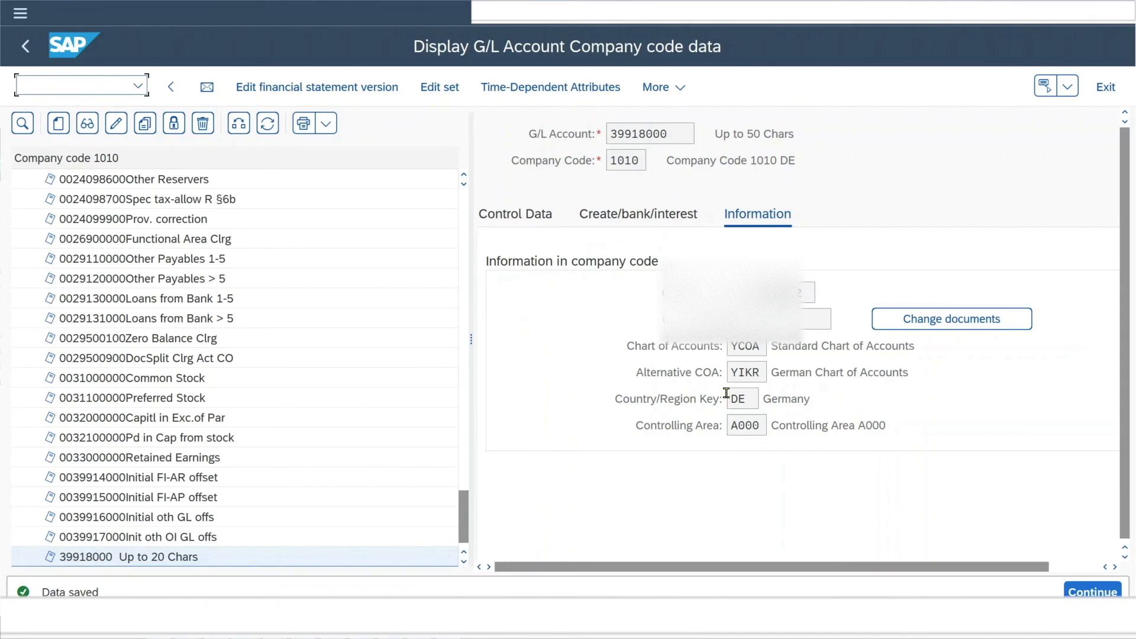
pyautogui.write('NFS00')
pyautogui.press('Return')
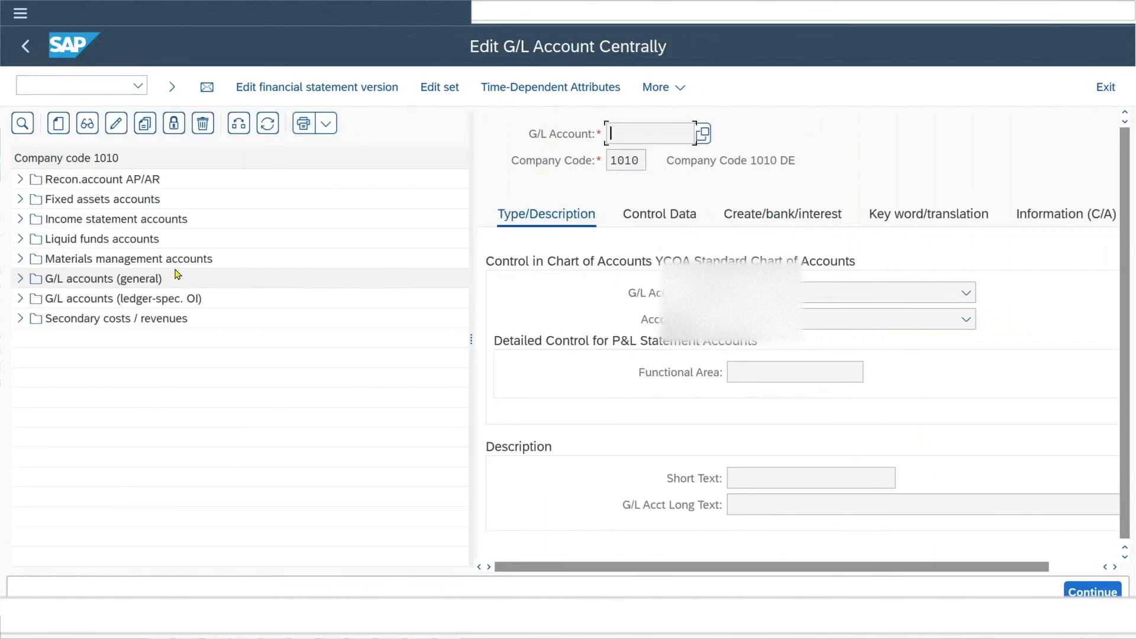
pyautogui.click(19, 279)
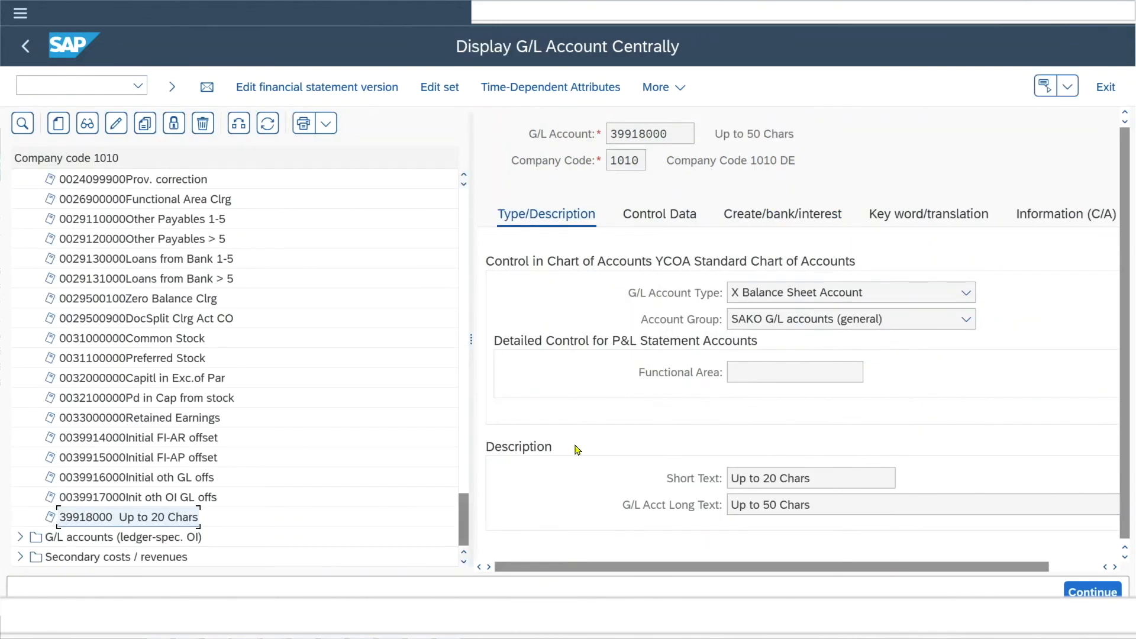